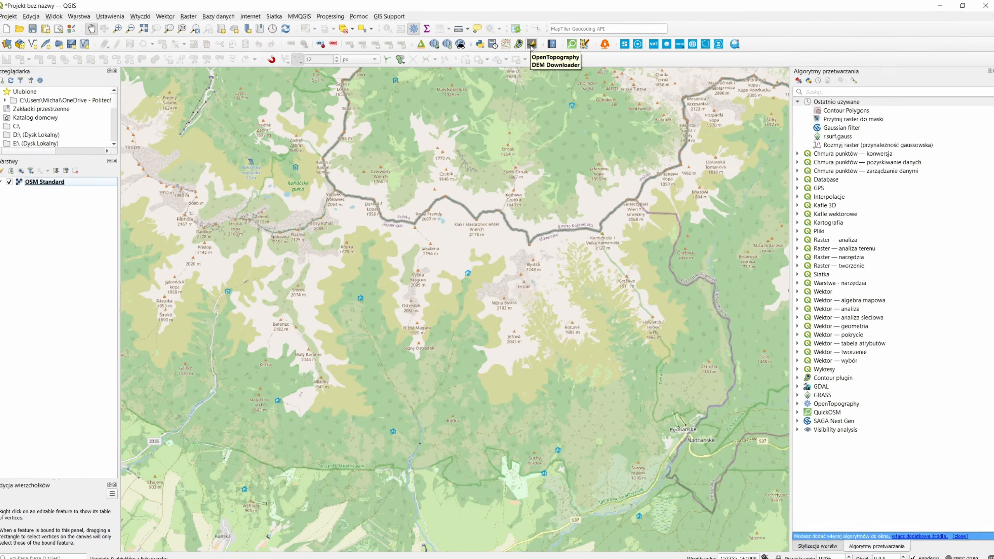
# - Download the SRTM 30m elevation model for the displayed map extent with OpenTopography DEM Downloader, keeping the temporary output
pyautogui.click(483, 178)
pyautogui.click(428, 134)
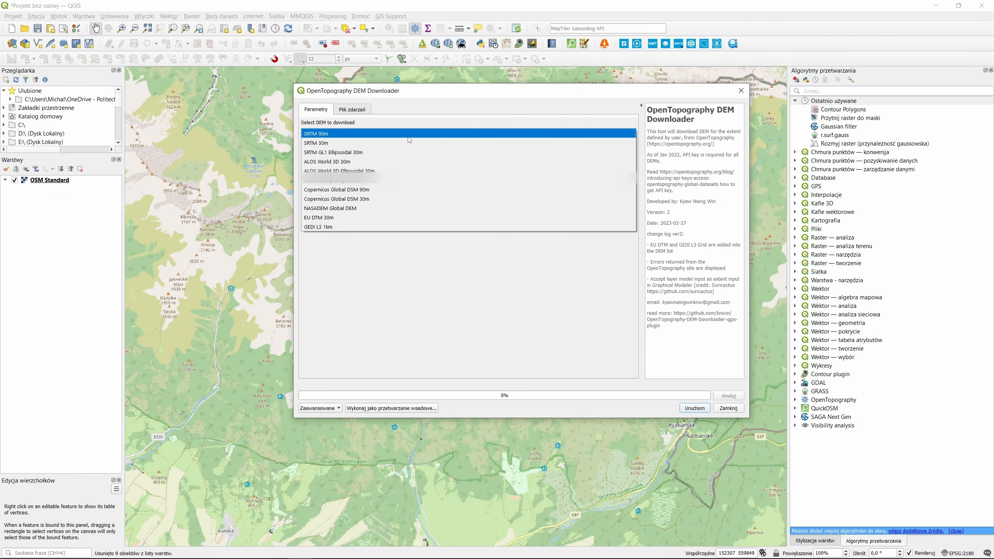
pyautogui.click(313, 143)
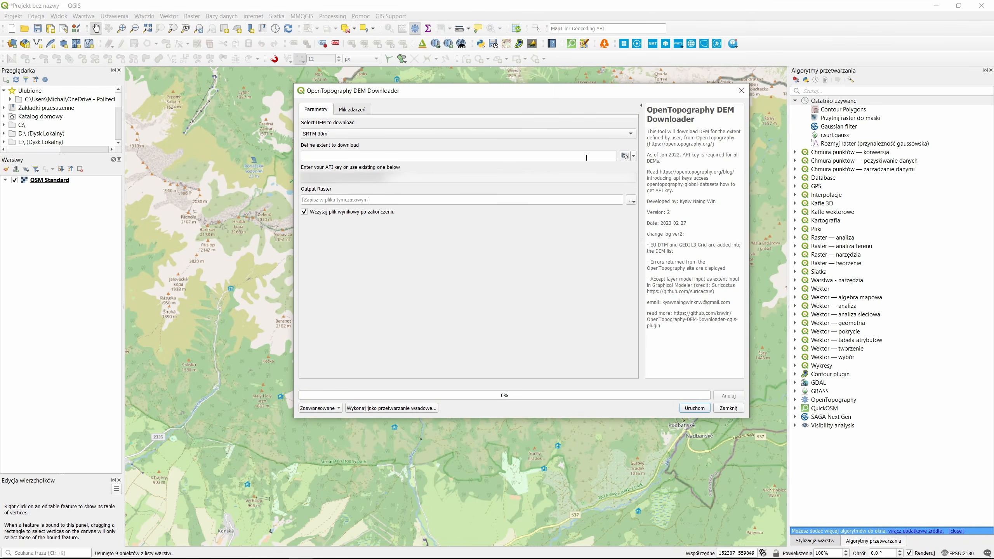
pyautogui.click(626, 160)
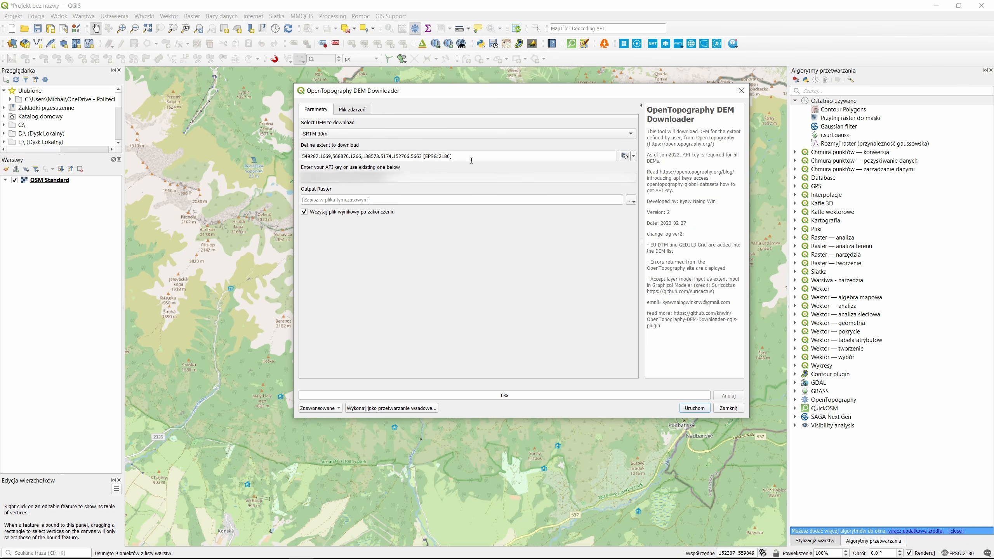
pyautogui.click(695, 409)
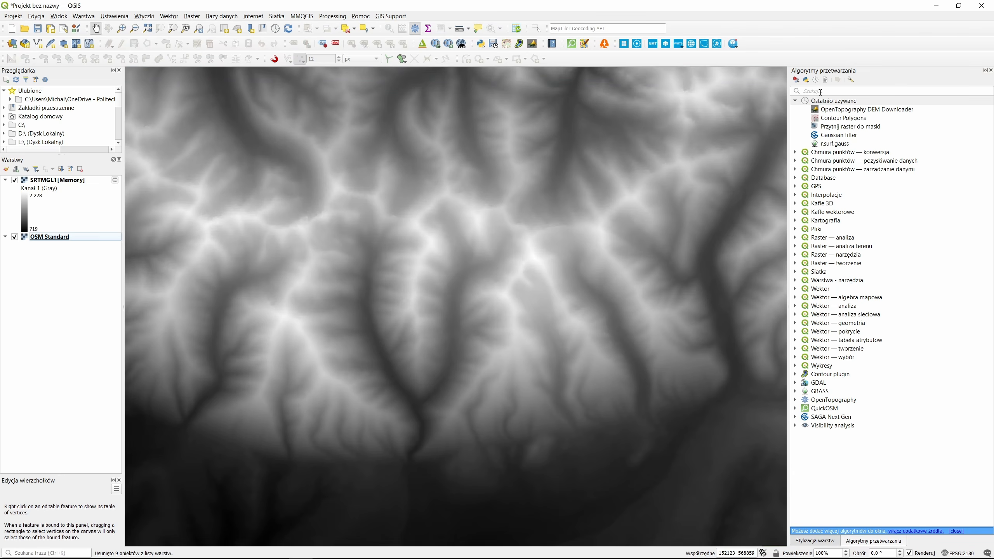
# - Find the Gaussian filter algorithm and run it on the SRTMGL1 elevation raster to produce a smoothed grid
pyautogui.click(822, 93)
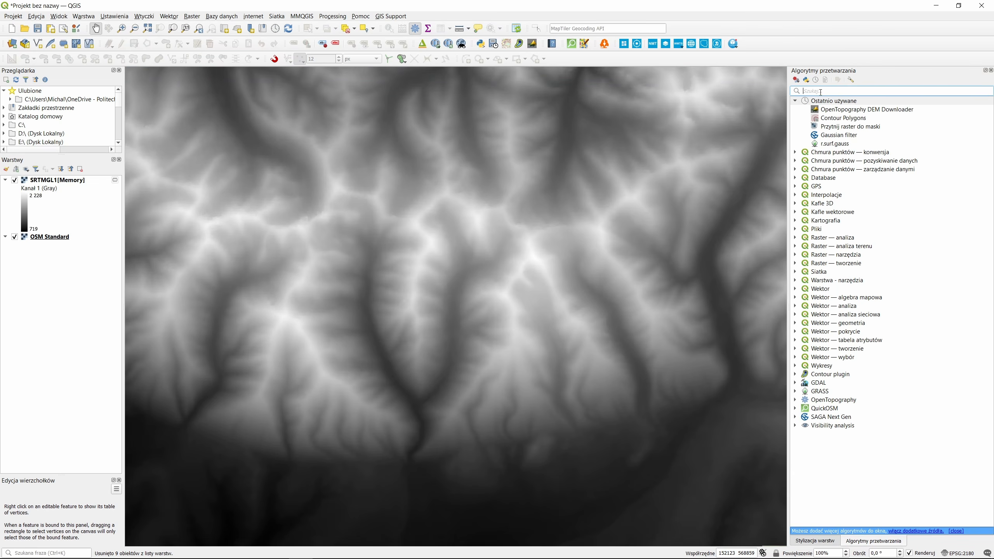
pyautogui.write('fil')
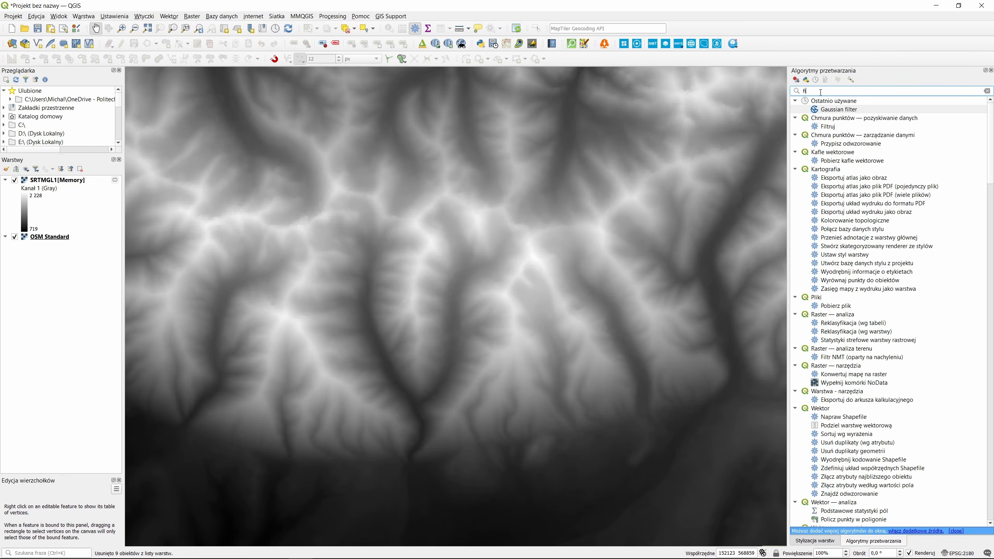
pyautogui.press('BackSpace')
pyautogui.press('BackSpace')
pyautogui.press('BackSpace')
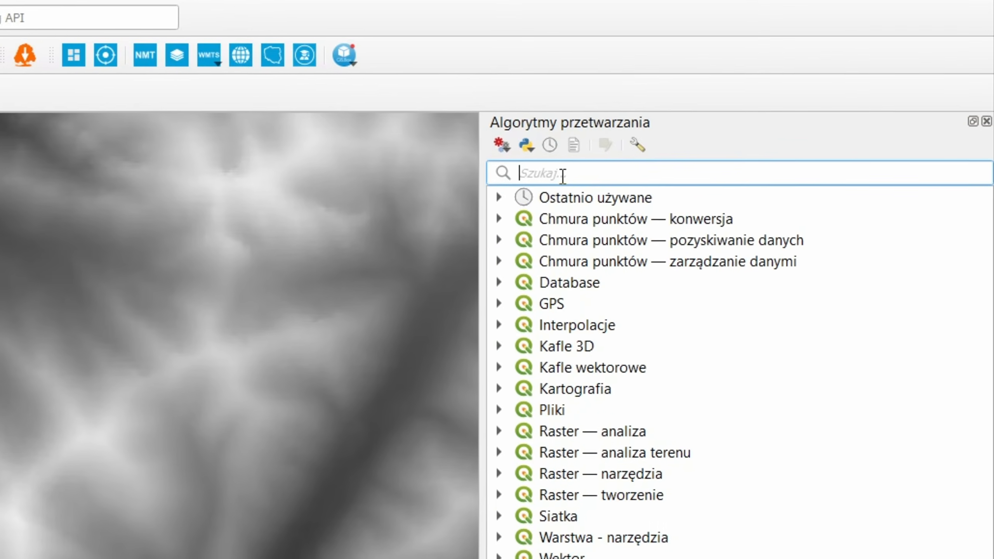
pyautogui.write('gau')
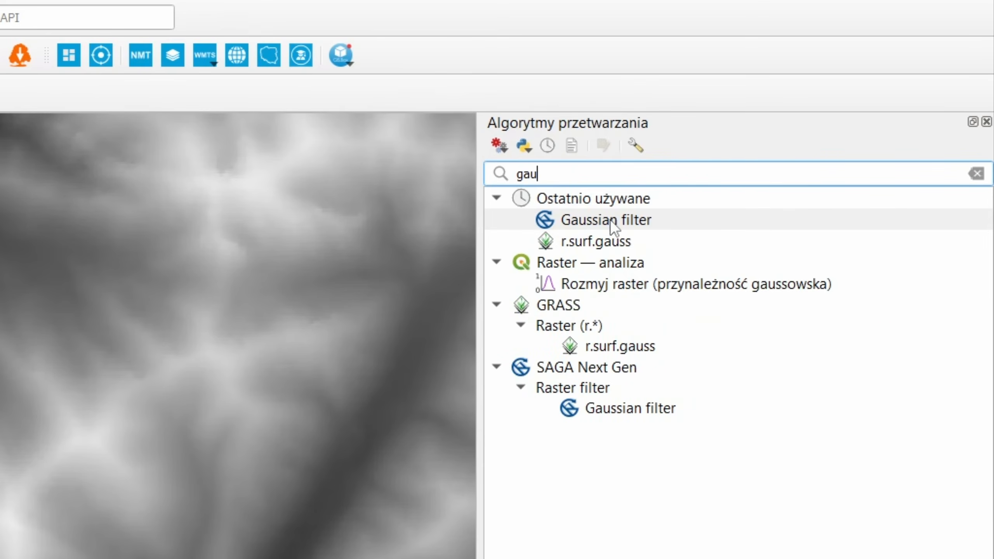
pyautogui.doubleClick(611, 220)
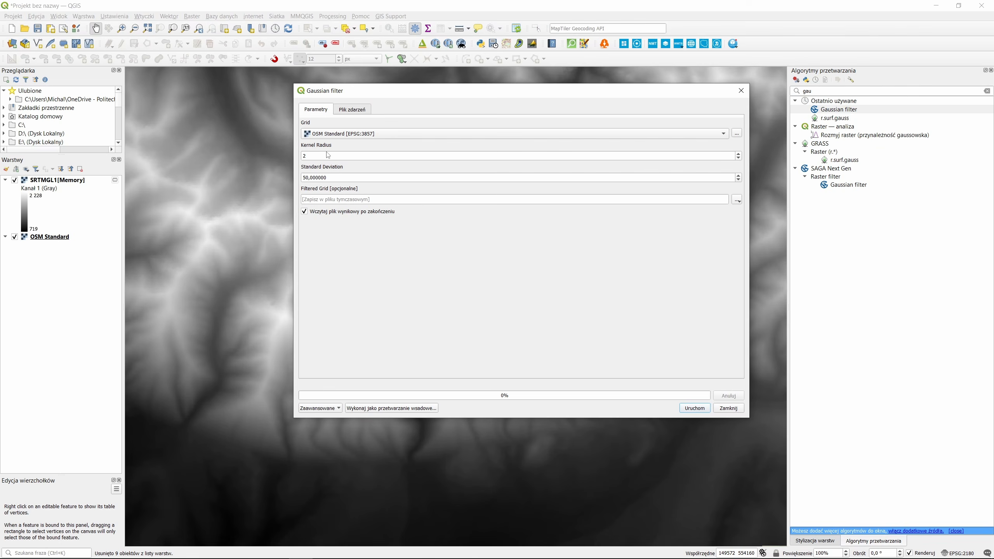
pyautogui.doubleClick(323, 157)
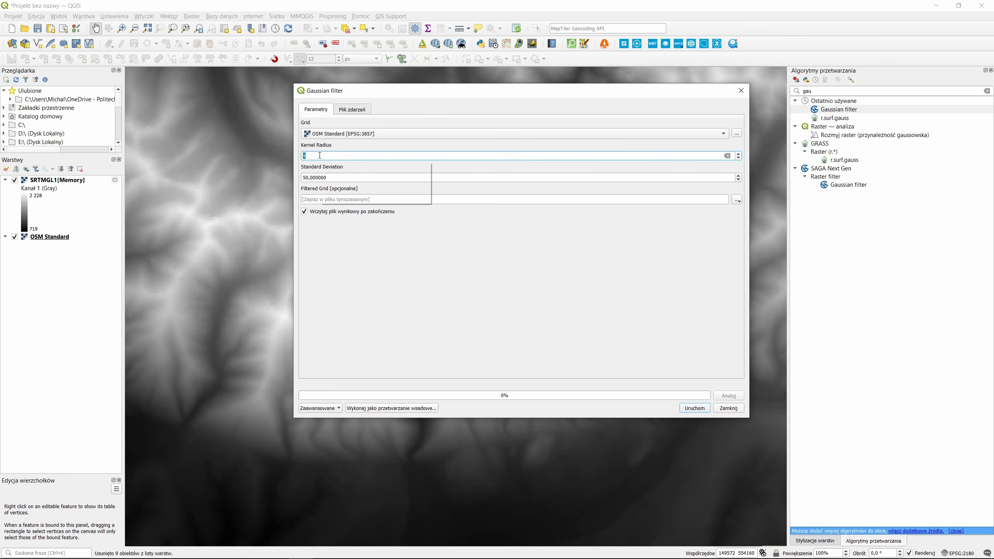
pyautogui.click(695, 408)
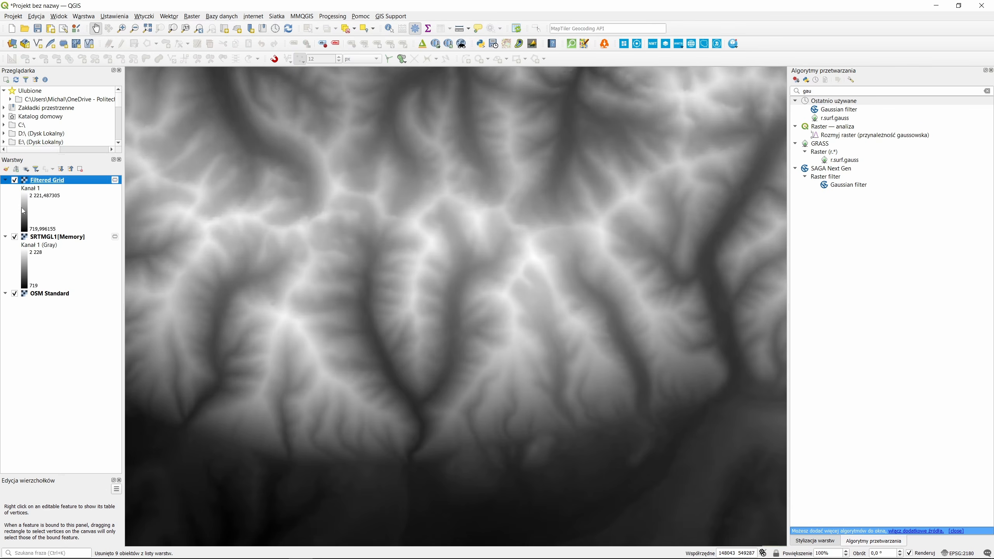
# - Create a temporary scratch layer with Polygon geometry in the project coordinate system EPSG:2180
pyautogui.click(64, 44)
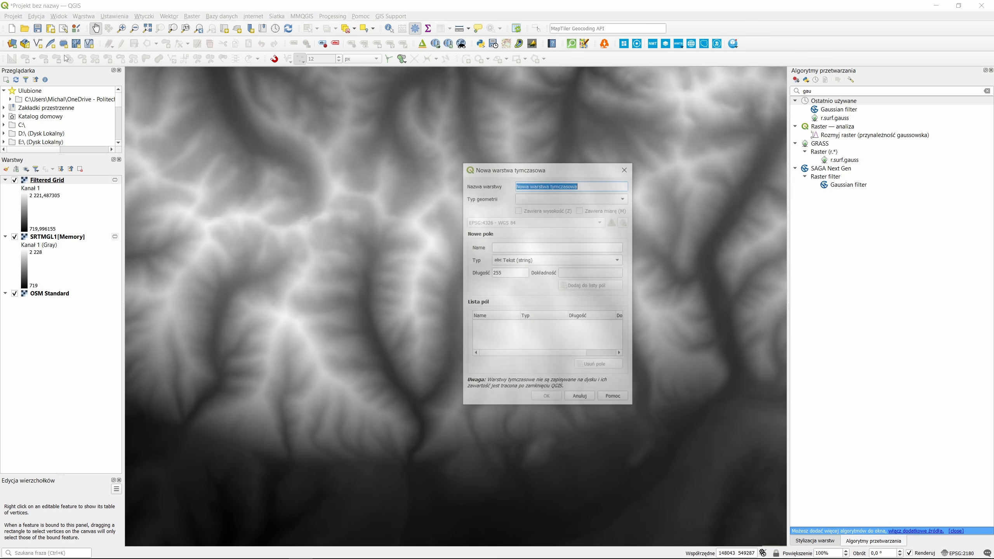
pyautogui.click(595, 198)
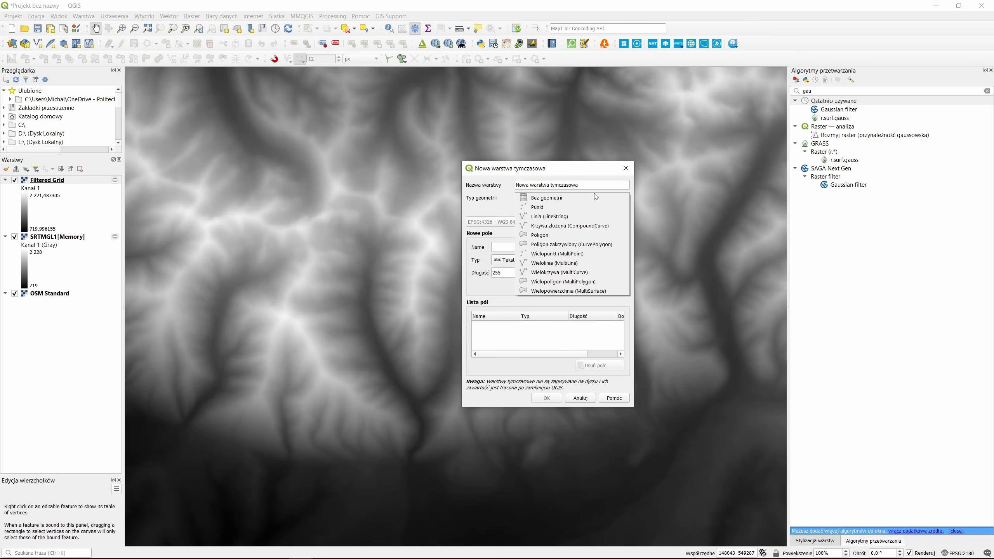
pyautogui.click(547, 235)
pyautogui.click(563, 222)
pyautogui.click(580, 235)
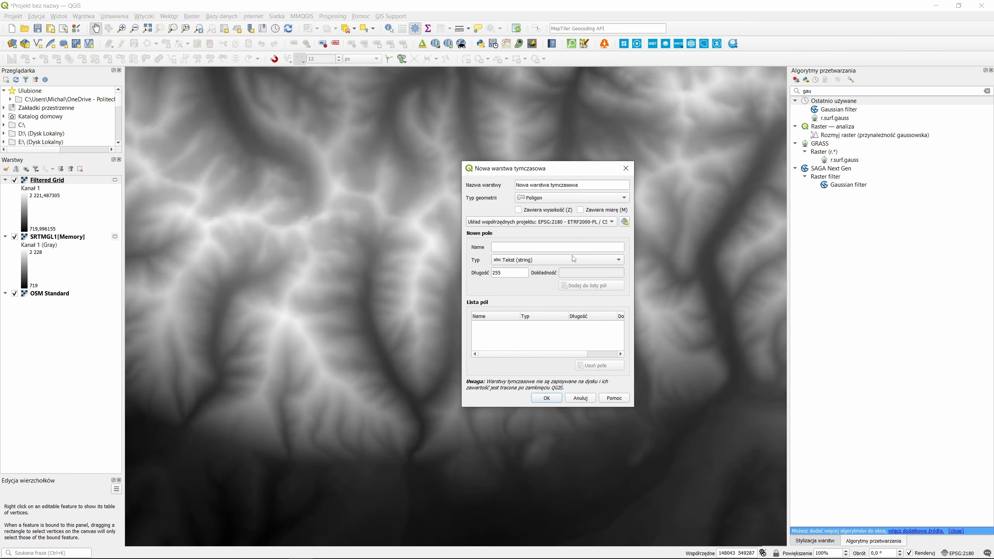
pyautogui.click(547, 399)
# - Draw a rectangle on the temporary layer covering most of the elevation raster, slightly inside the visible map edges
pyautogui.click(166, 44)
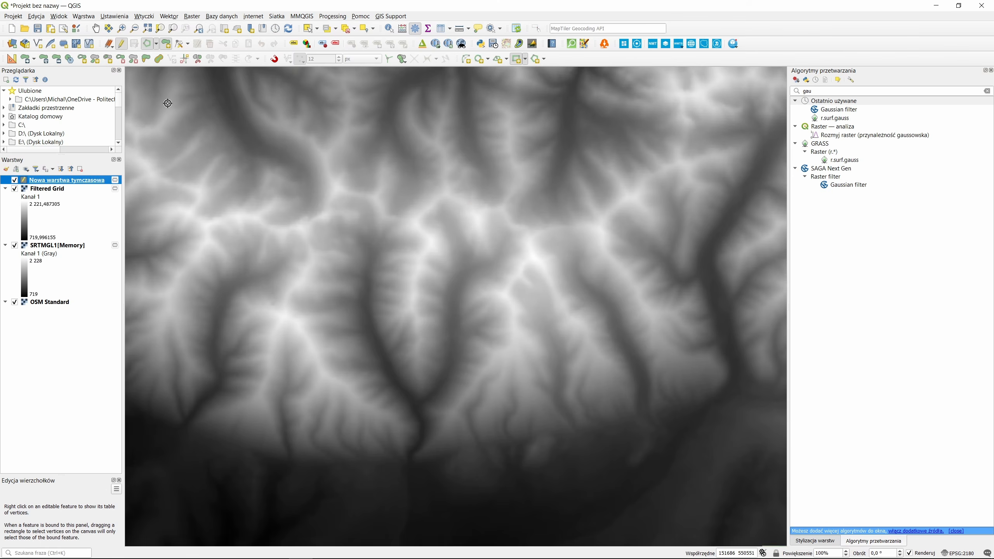
pyautogui.click(158, 90)
pyautogui.click(755, 510)
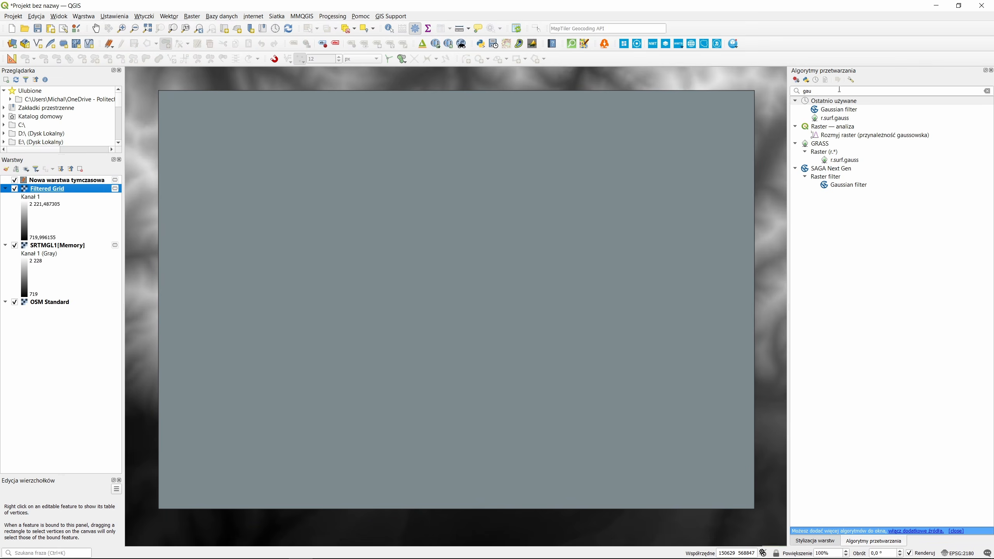
# - Clip the Filtered Grid raster to the temporary polygon mask (Przytnij raster do maski), with EPSG:2180 as the target coordinate system
pyautogui.moveTo(816, 91); pyautogui.dragTo(798, 92)
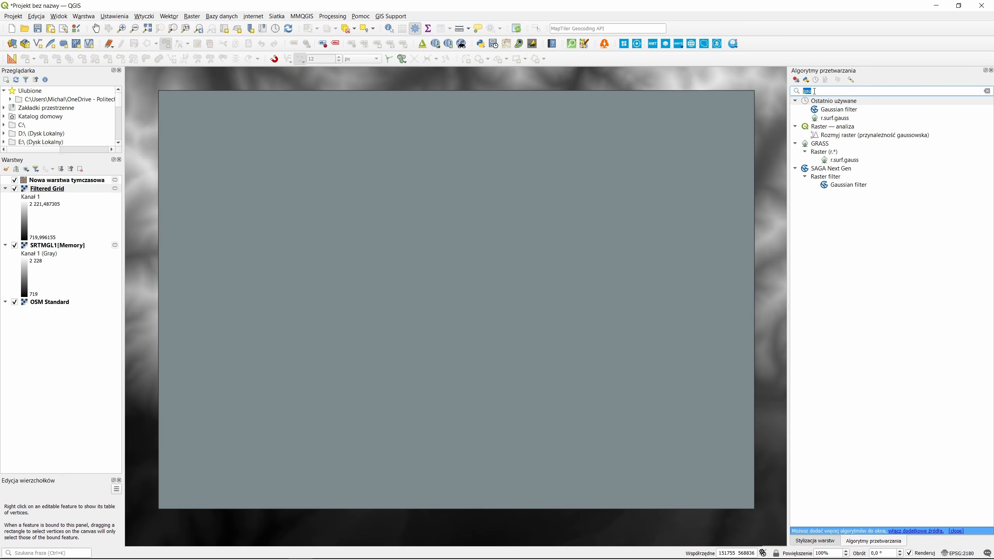
pyautogui.write('prz')
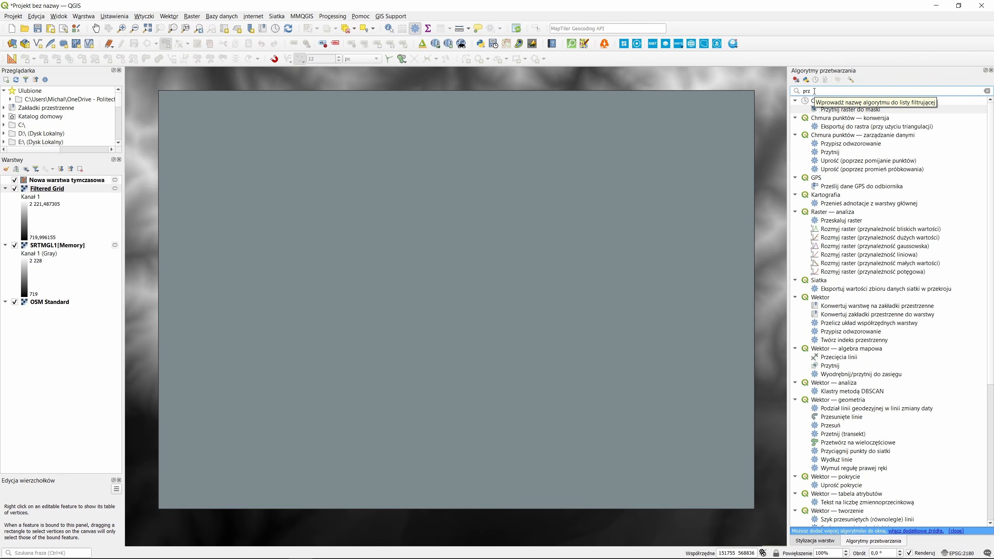
pyautogui.write('tnij')
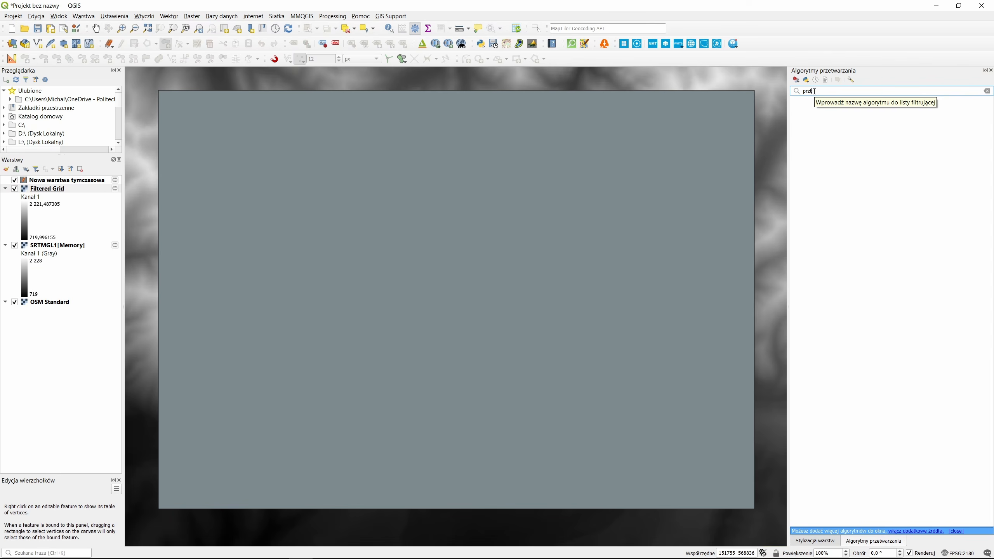
pyautogui.press('BackSpace')
pyautogui.write('ytnij')
pyautogui.click(855, 112)
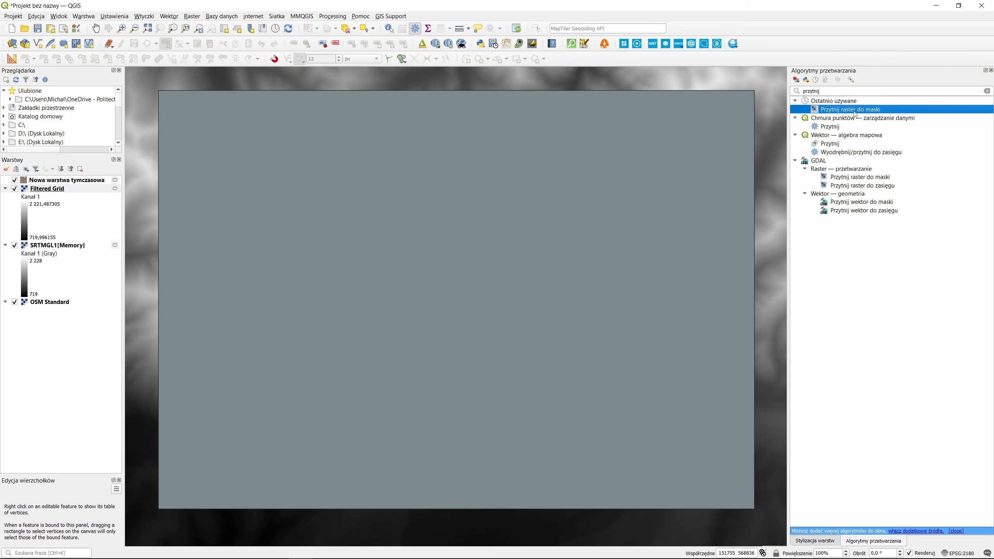
pyautogui.doubleClick(858, 110)
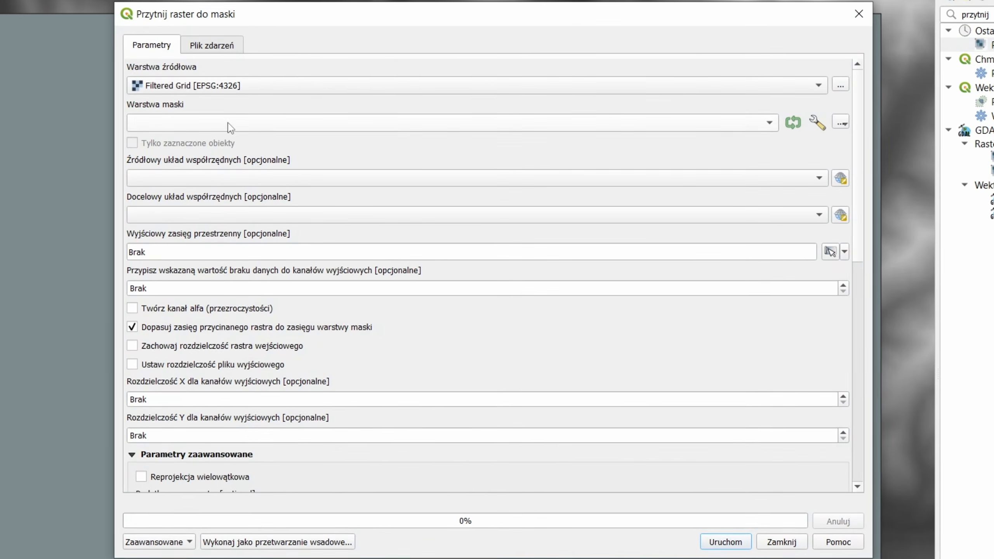
pyautogui.click(313, 215)
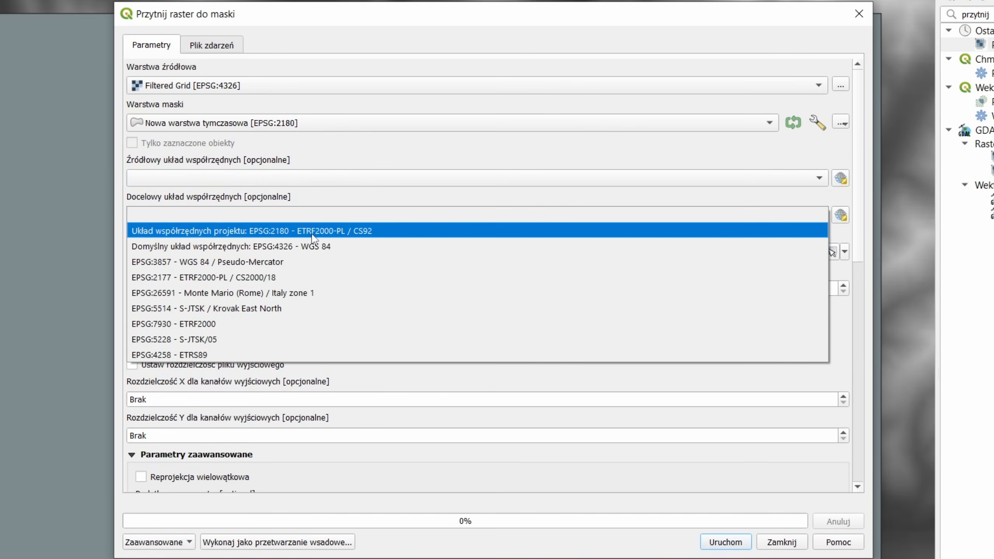
pyautogui.click(311, 232)
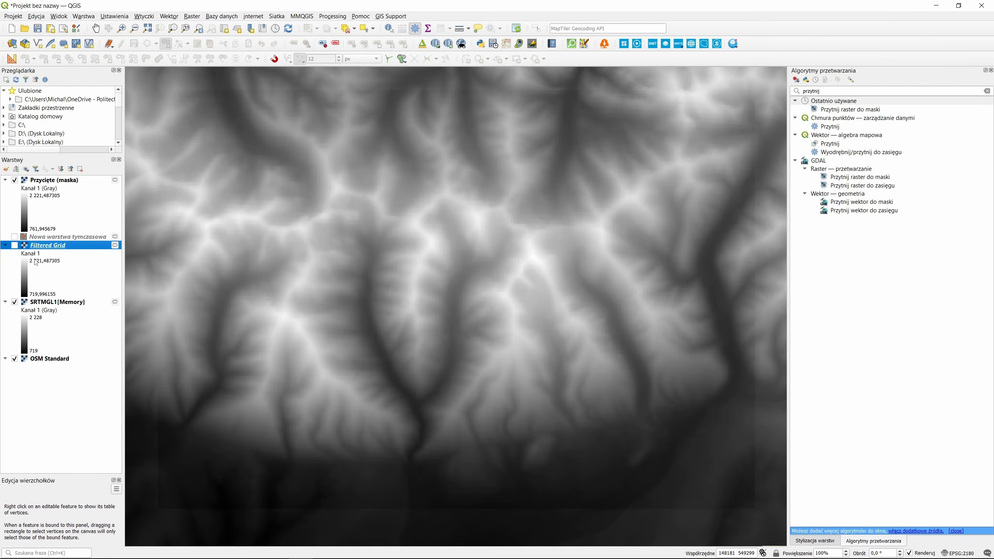
# - Remove the temporary polygon layer, Filtered Grid and SRTMGL1 from the project, leaving the clipped raster and OSM Standard
pyautogui.click(5, 245)
pyautogui.click(5, 254)
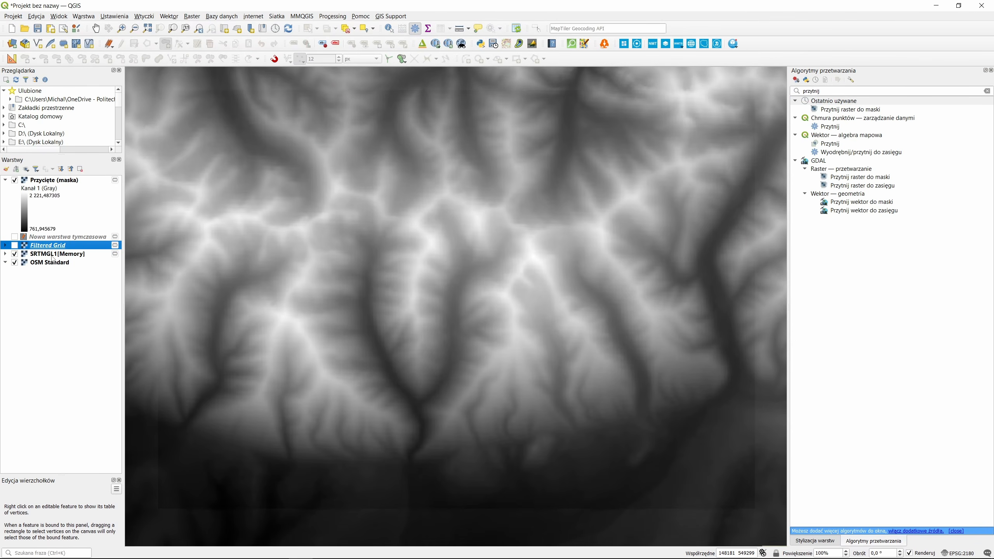
pyautogui.click(53, 259)
pyautogui.keyDown('shift'); pyautogui.click(62, 238); pyautogui.keyUp('shift')
pyautogui.click(80, 169)
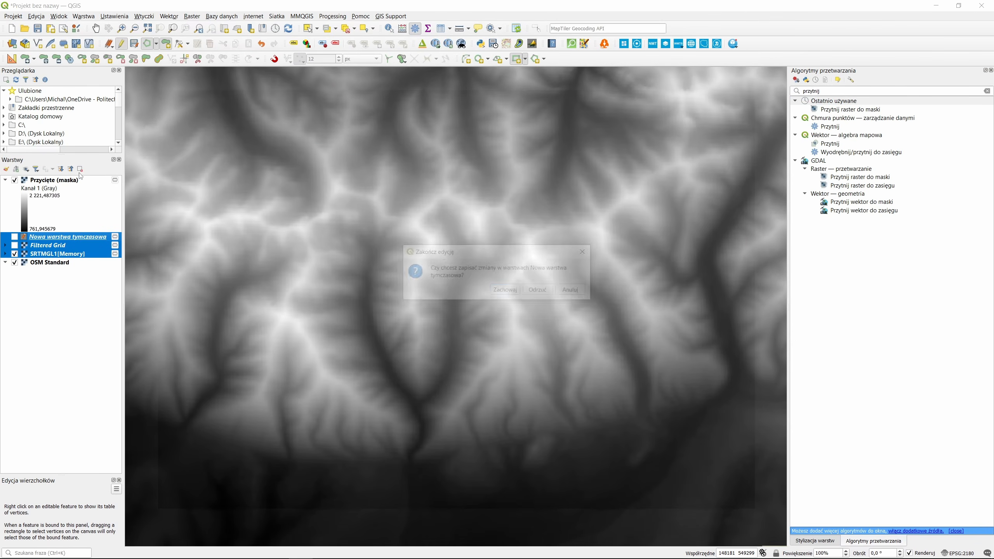
pyautogui.press('Return')
# - Generate contour polygons from the Przycięte (maska) raster with the GDAL Contour Polygons algorithm, using a contour interval of 50
pyautogui.click(828, 542)
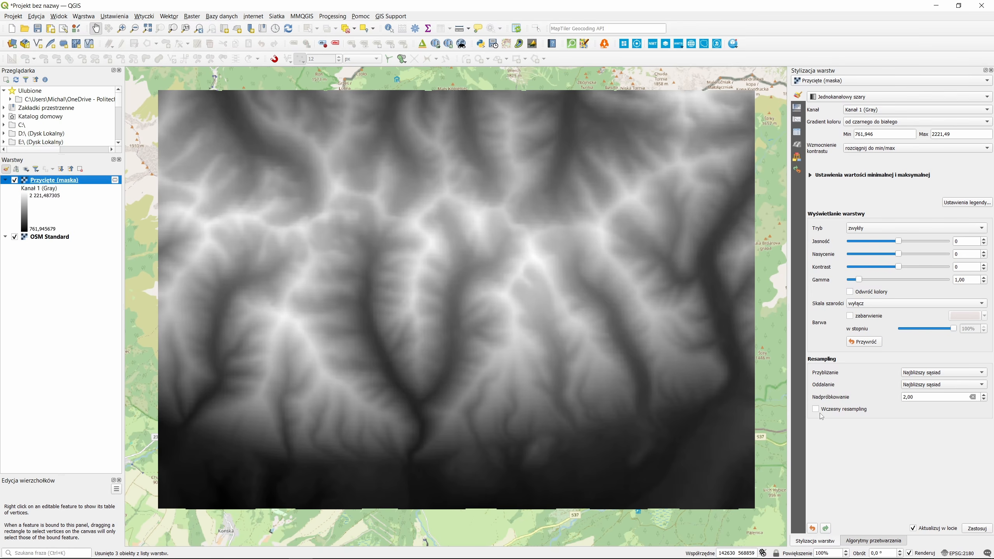
pyautogui.click(864, 542)
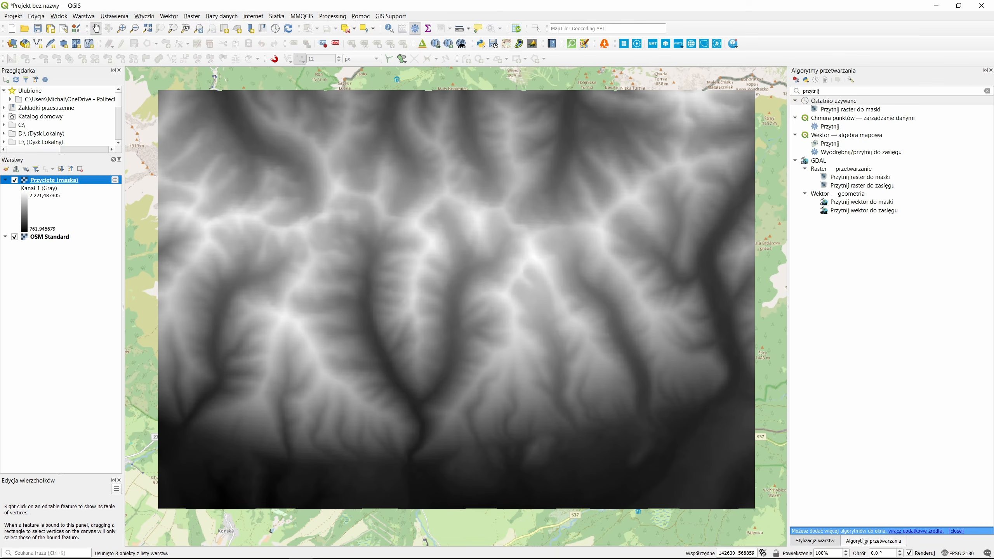
pyautogui.moveTo(831, 91); pyautogui.dragTo(776, 88)
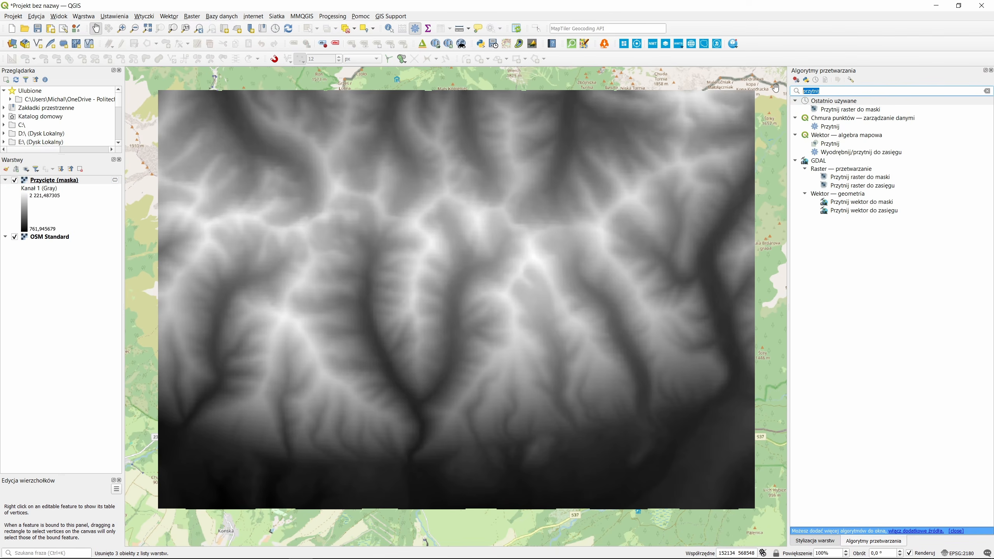
pyautogui.write('contou')
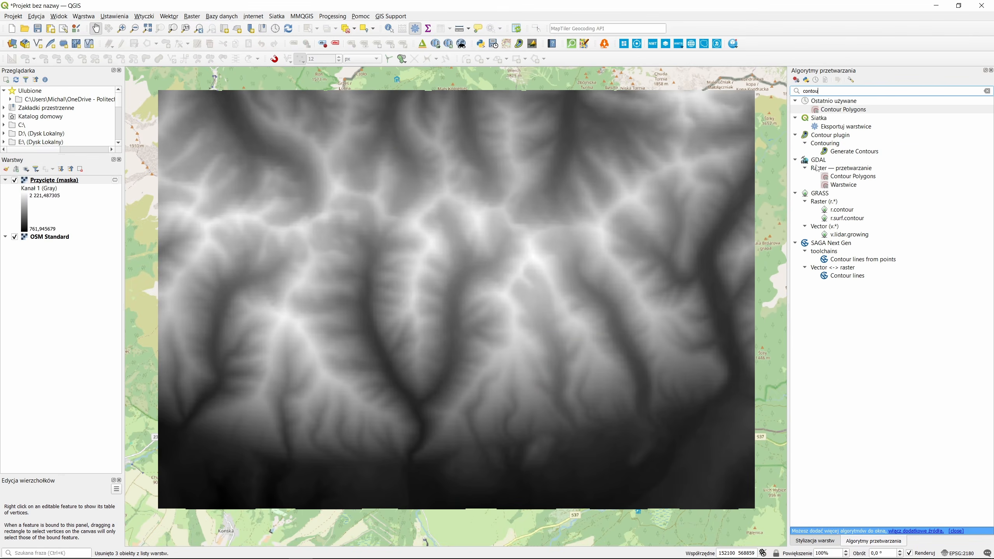
pyautogui.click(848, 177)
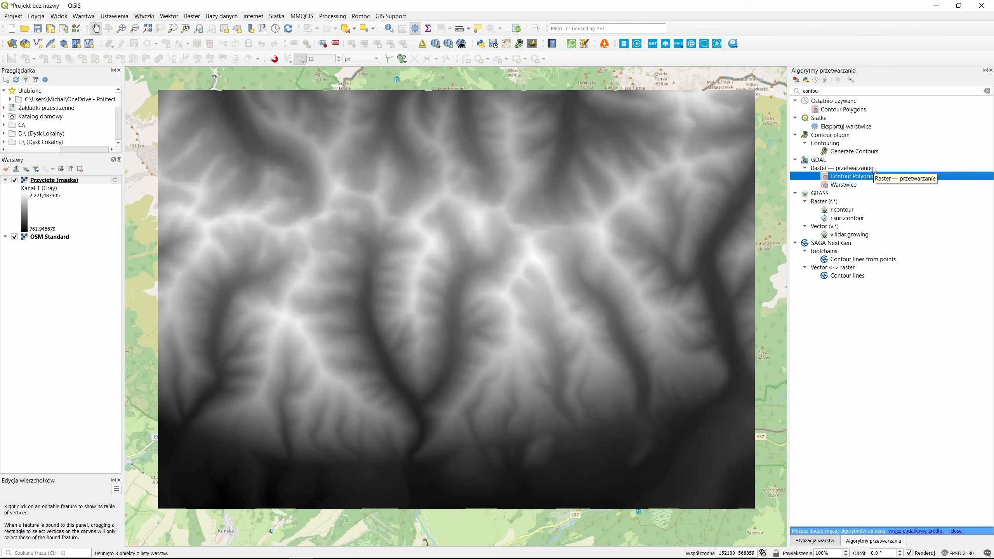
pyautogui.doubleClick(845, 177)
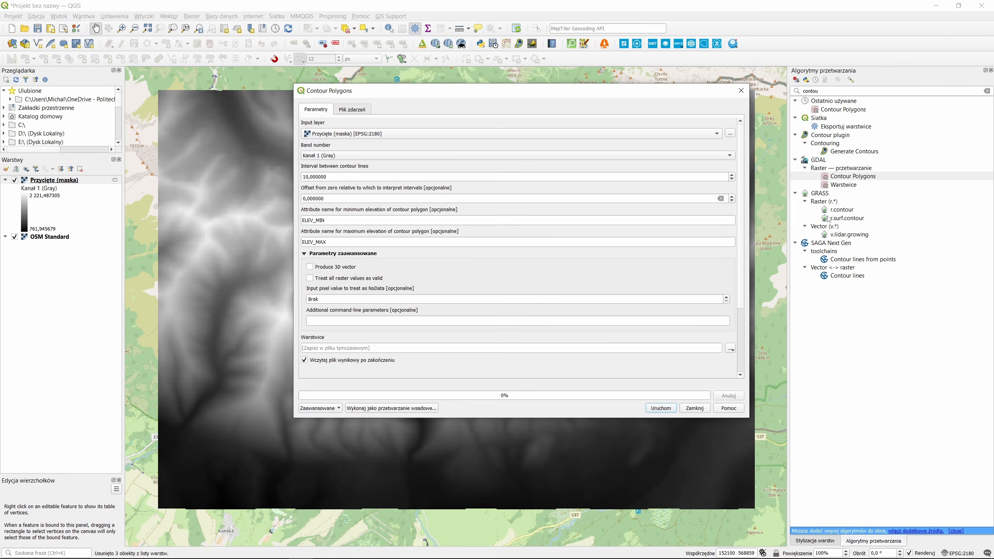
pyautogui.moveTo(341, 177); pyautogui.dragTo(221, 183)
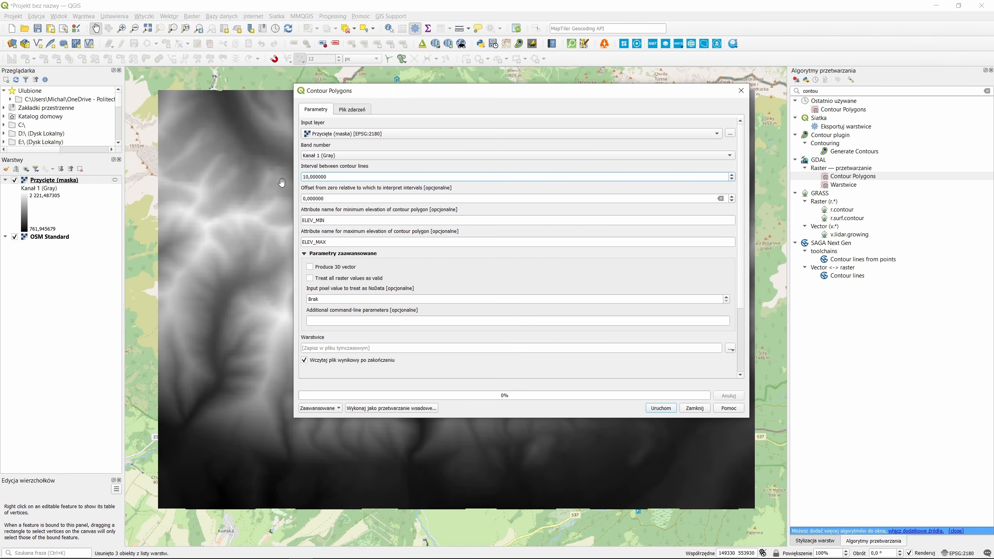
pyautogui.moveTo(329, 177); pyautogui.dragTo(269, 175)
pyautogui.write('50')
pyautogui.click(477, 218)
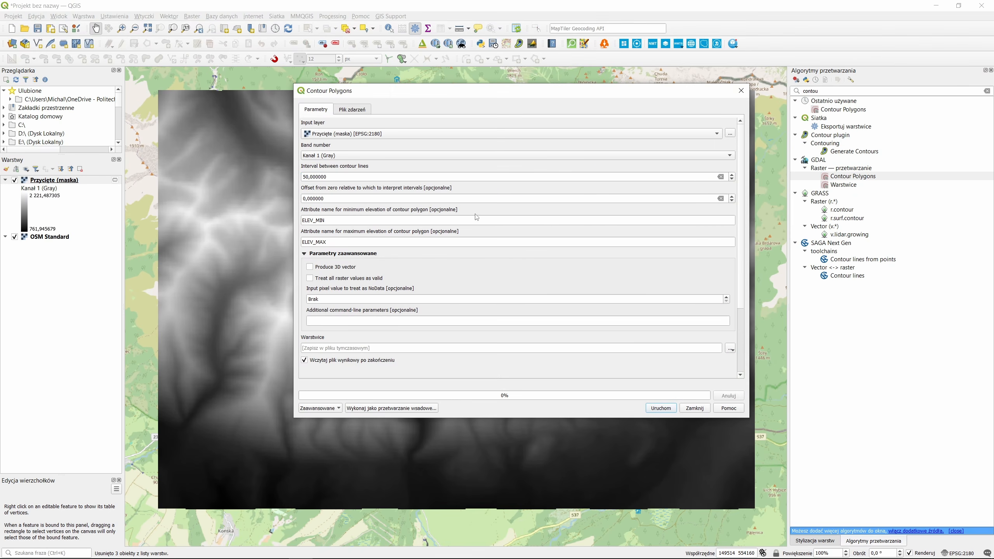
pyautogui.click(661, 408)
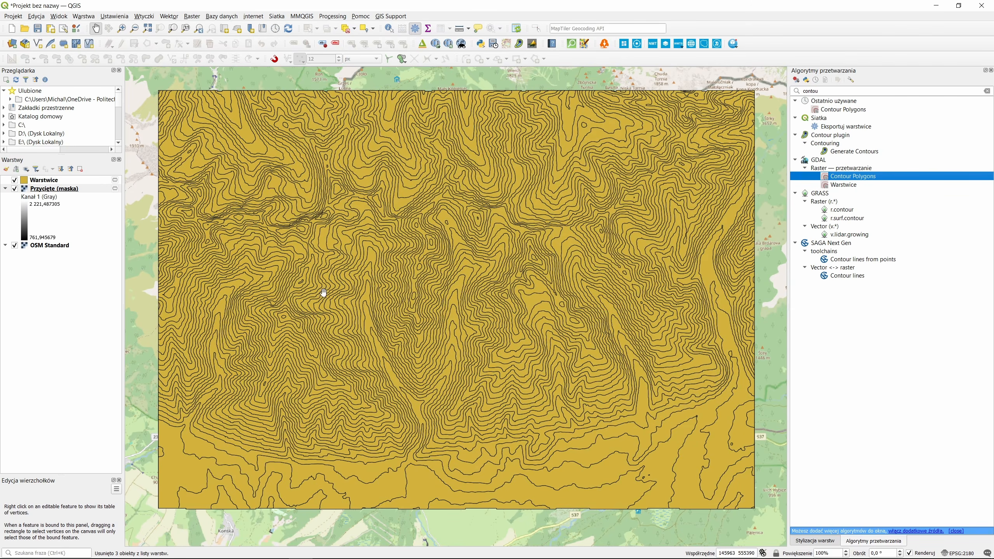
# - Hide the Przycięte (maska) raster layer and collapse its legend
pyautogui.click(14, 189)
pyautogui.click(5, 189)
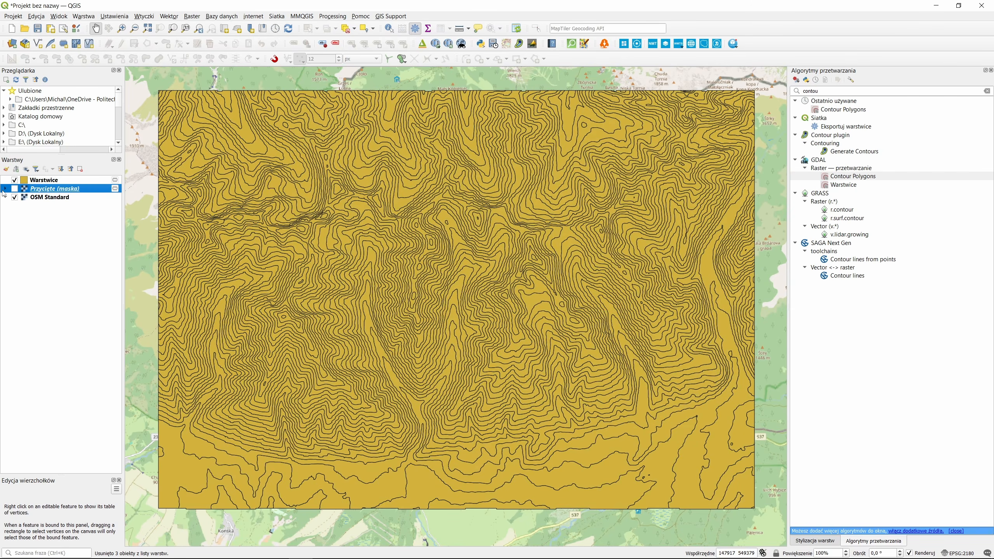
# - Open the attribute table of the Warstwice layer and check the elevation ranges of its contour polygons
pyautogui.click(48, 181)
pyautogui.rightClick(54, 182)
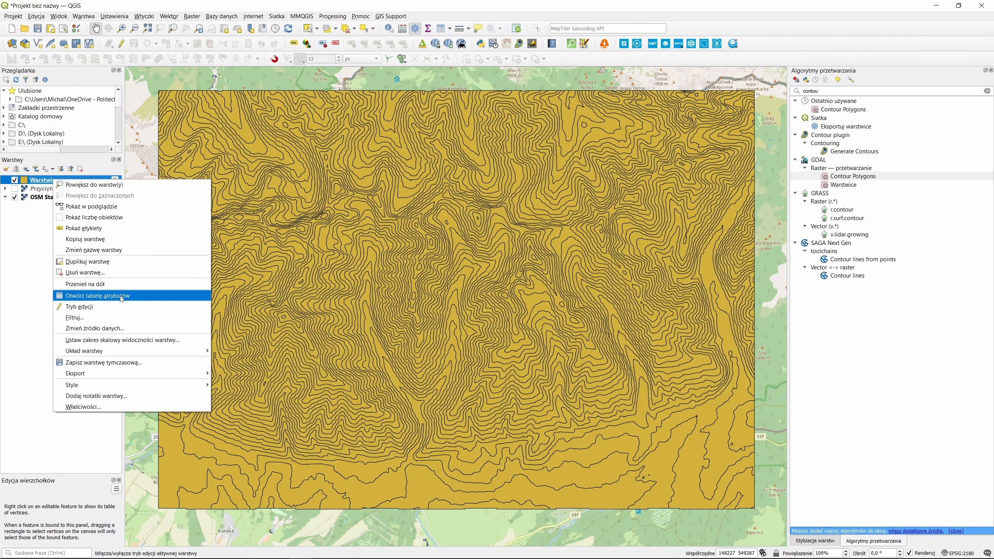
pyautogui.click(121, 296)
pyautogui.moveTo(600, 109); pyautogui.dragTo(566, 116)
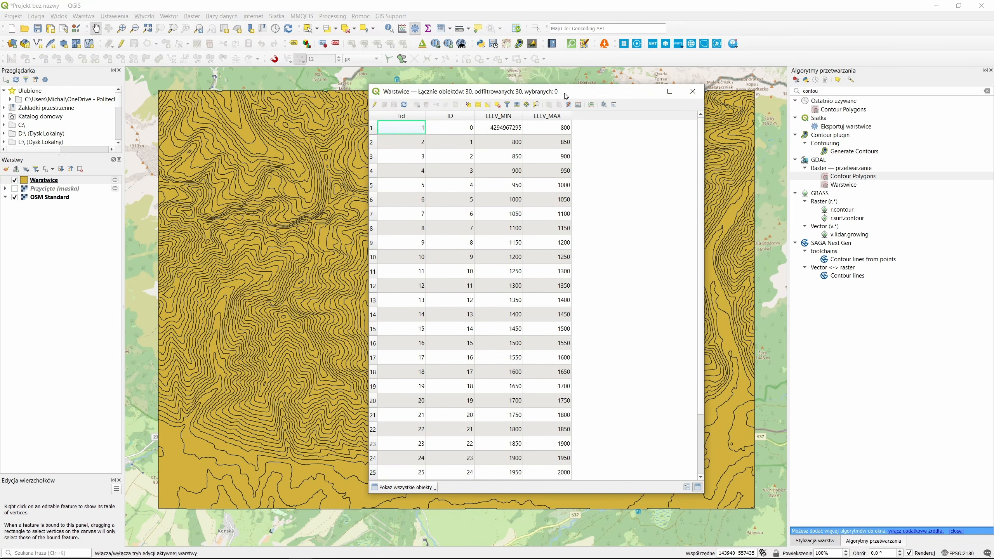
pyautogui.scroll(-3, 558, 309)
pyautogui.scroll(3, 558, 308)
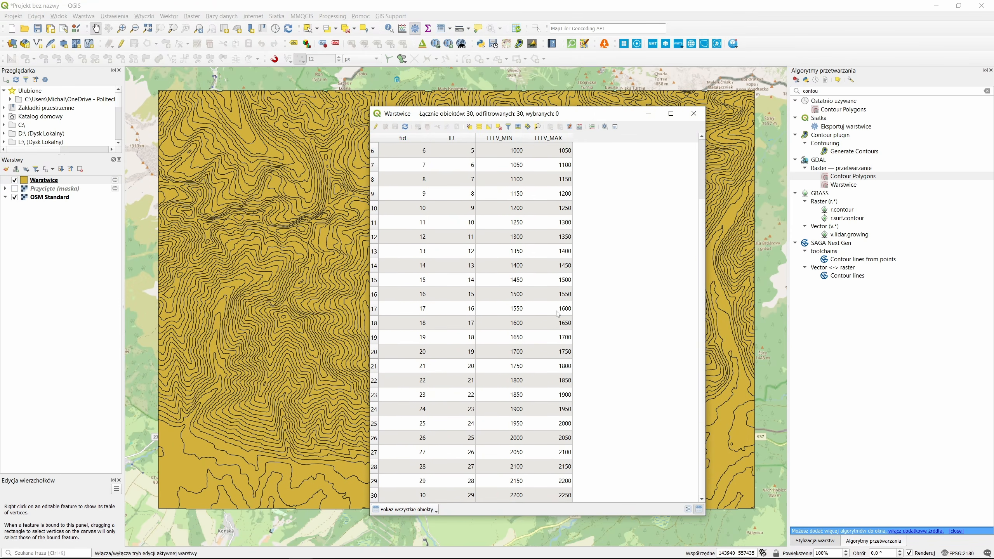
pyautogui.click(509, 151)
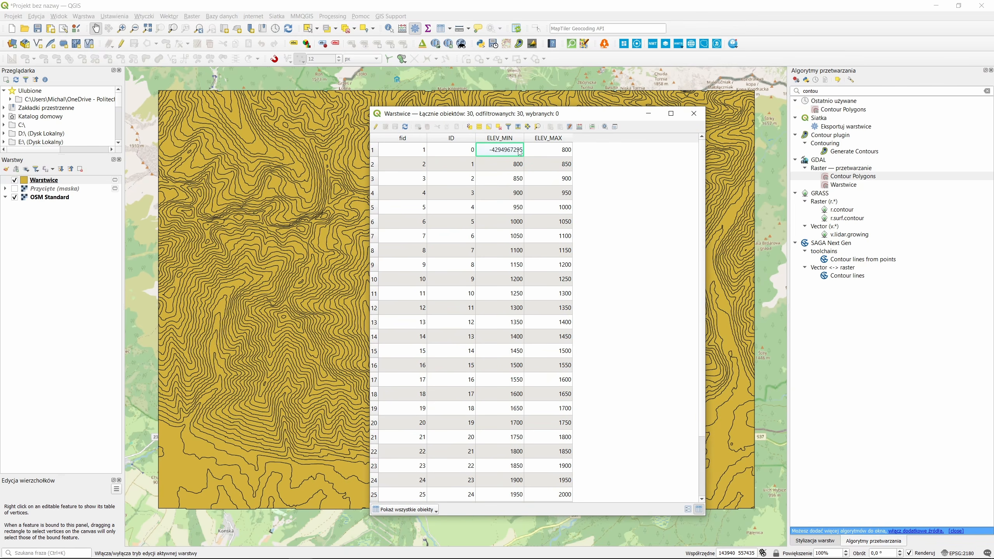
# - Set ELEV_MIN of the first Warstwice record to 750, save the edits and close the attribute table
pyautogui.click(376, 127)
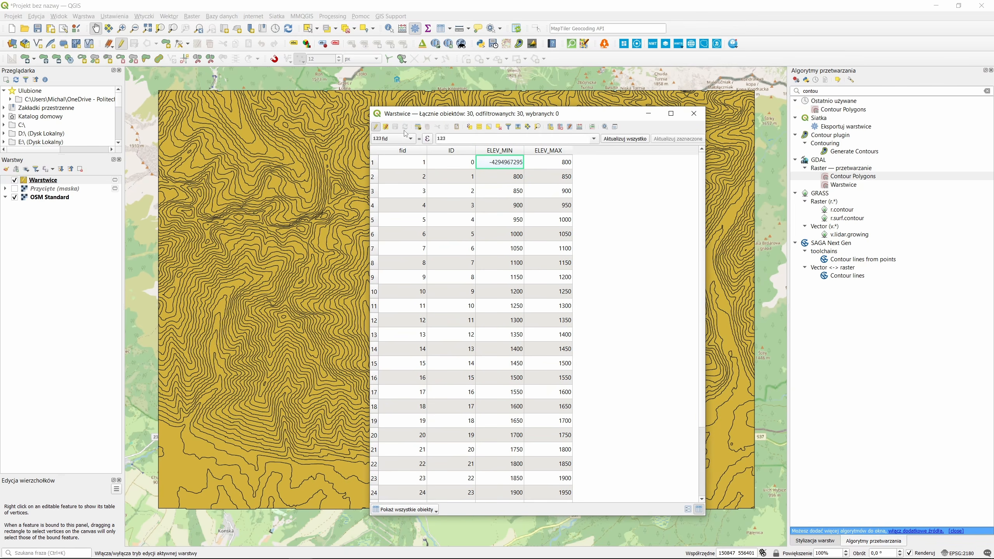
pyautogui.doubleClick(500, 162)
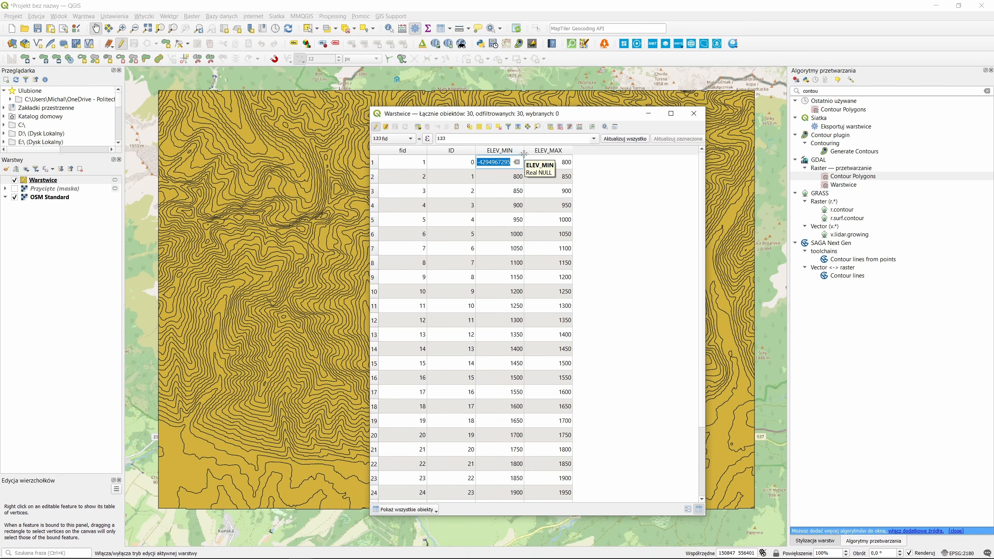
pyautogui.write('750')
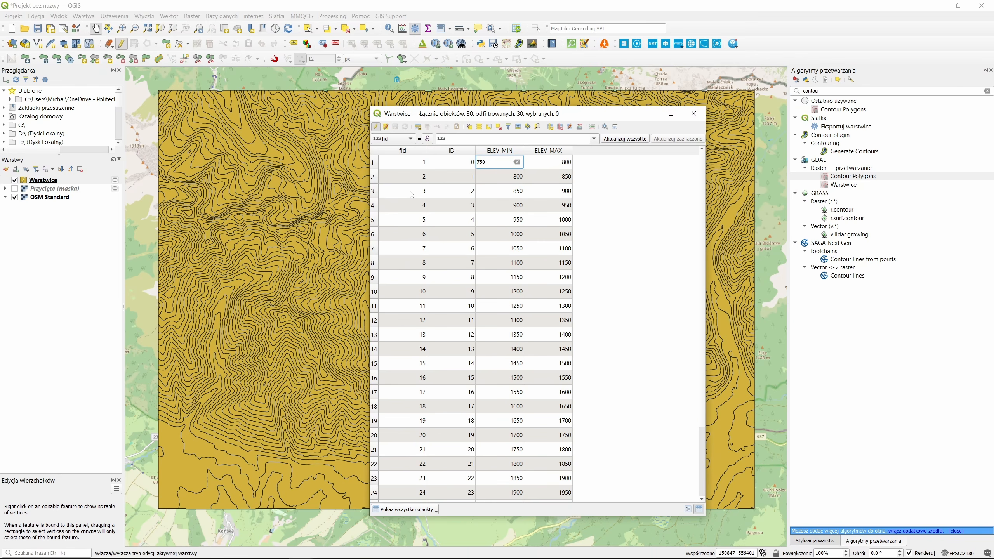
pyautogui.click(375, 127)
pyautogui.click(468, 287)
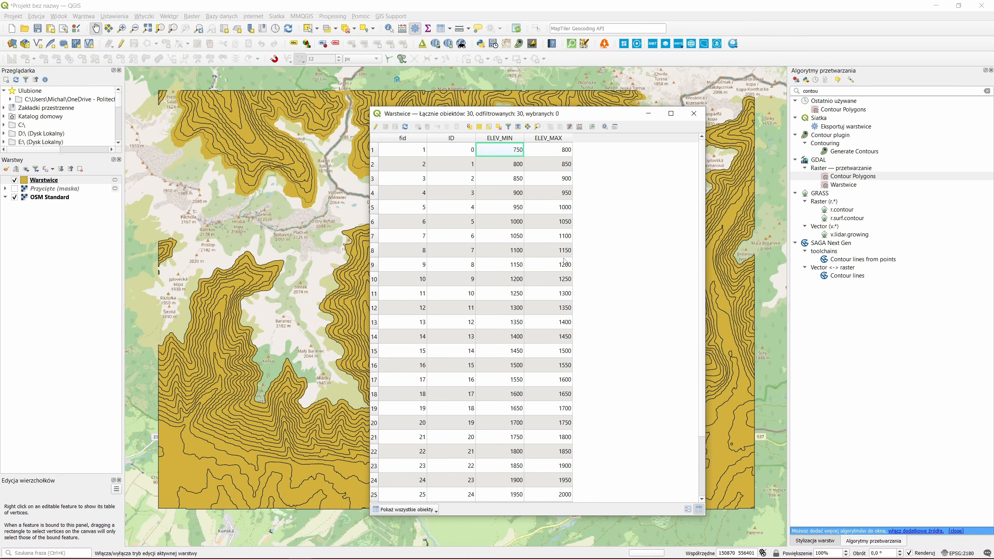
pyautogui.click(694, 114)
# - Switch the styling of the Warstwice layer from a single symbol to the 2.5 D renderer
pyautogui.scroll(2, 449, 300)
pyautogui.scroll(-2, 449, 300)
pyautogui.scroll(3, 499, 297)
pyautogui.moveTo(431, 291); pyautogui.dragTo(492, 266)
pyautogui.scroll(-2, 492, 267)
pyautogui.scroll(1, 488, 279)
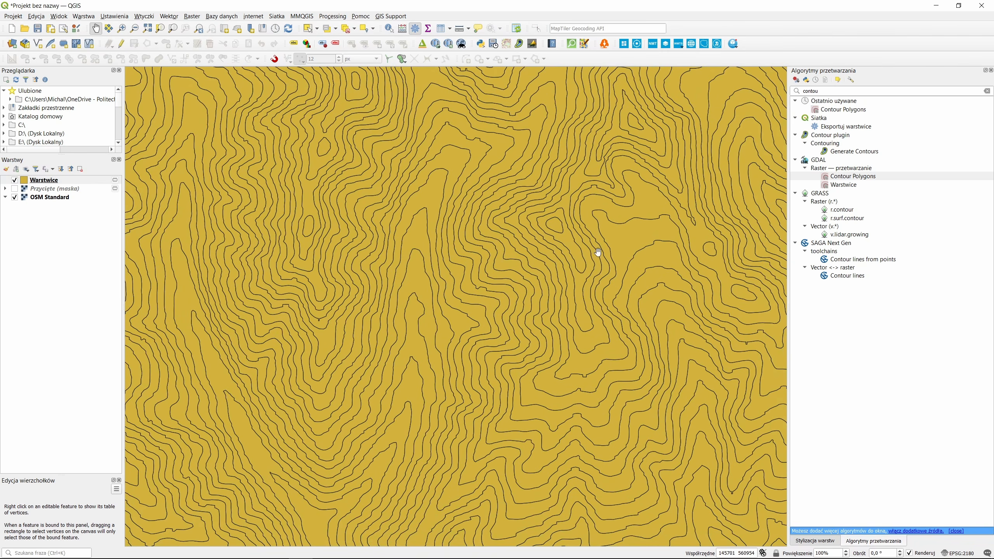
pyautogui.click(815, 541)
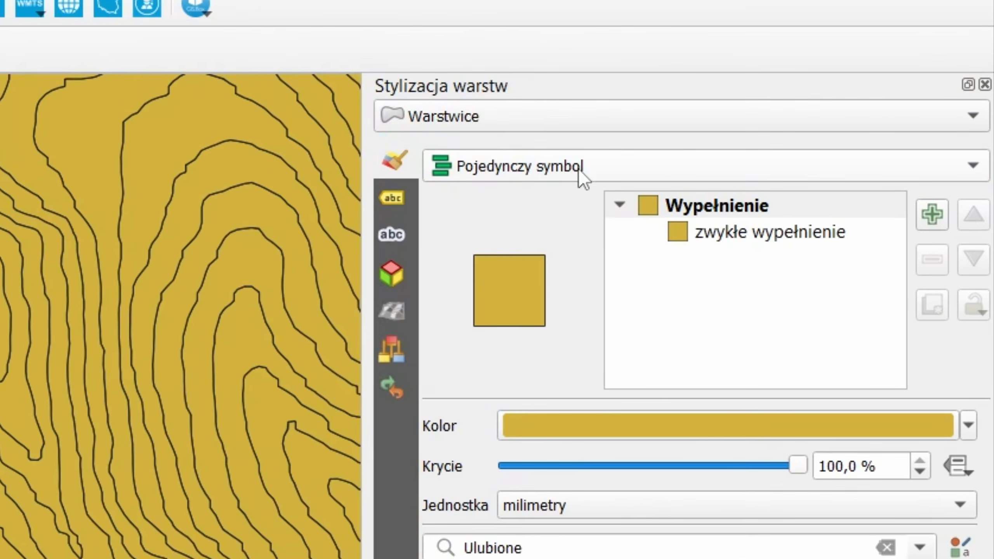
pyautogui.click(578, 168)
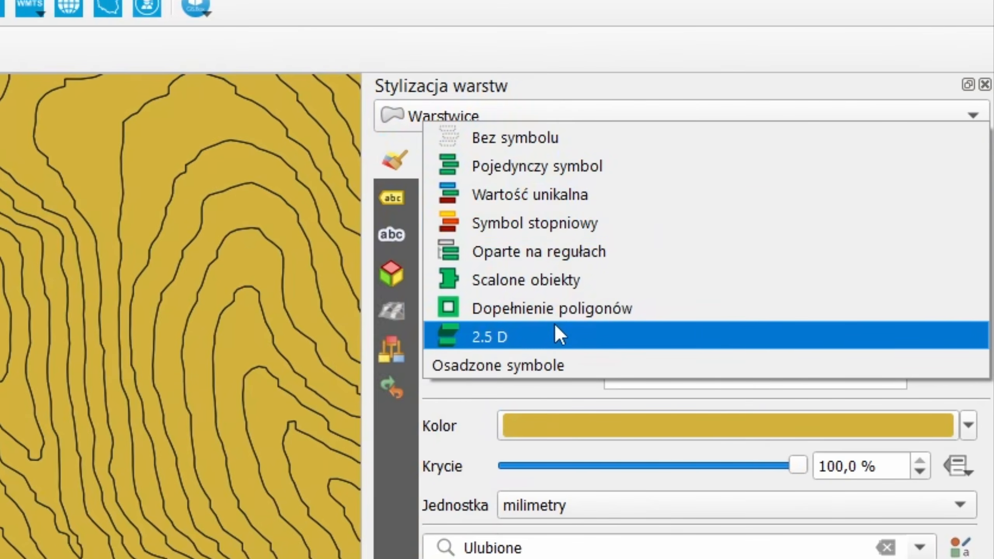
pyautogui.click(468, 330)
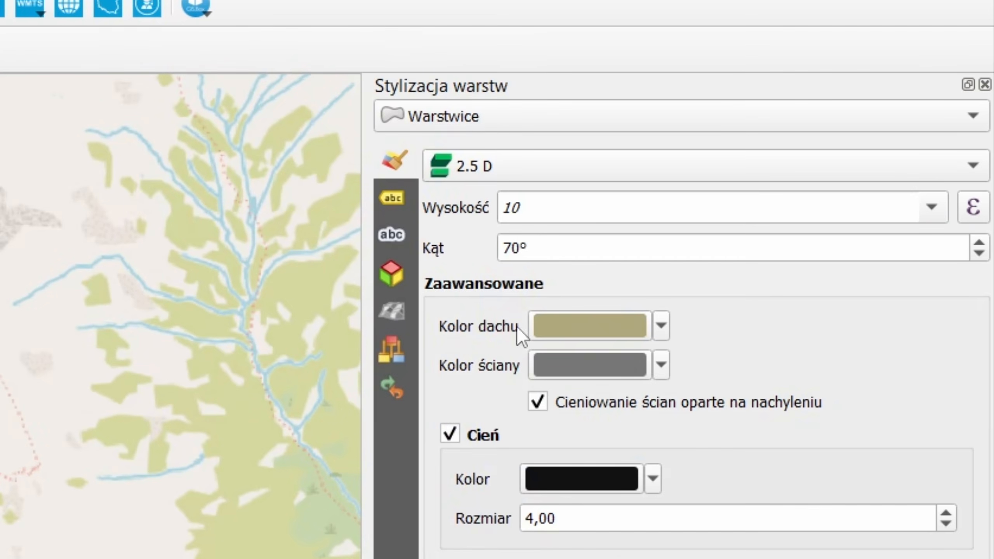
# - Set the 2.5 D angle (Kąt) to 90° and turn off the shadow (Cień)
pyautogui.doubleClick(527, 249)
pyautogui.write('90')
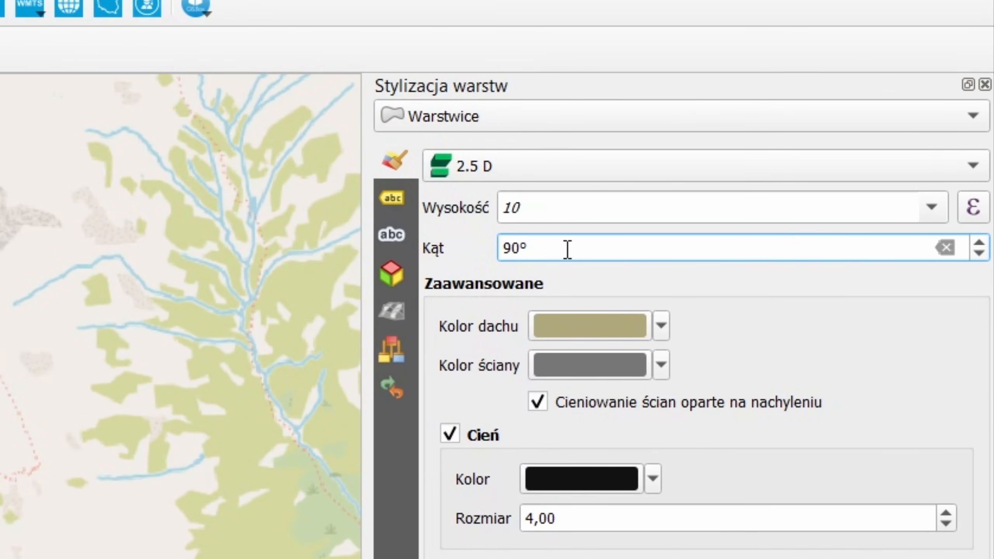
pyautogui.click(450, 434)
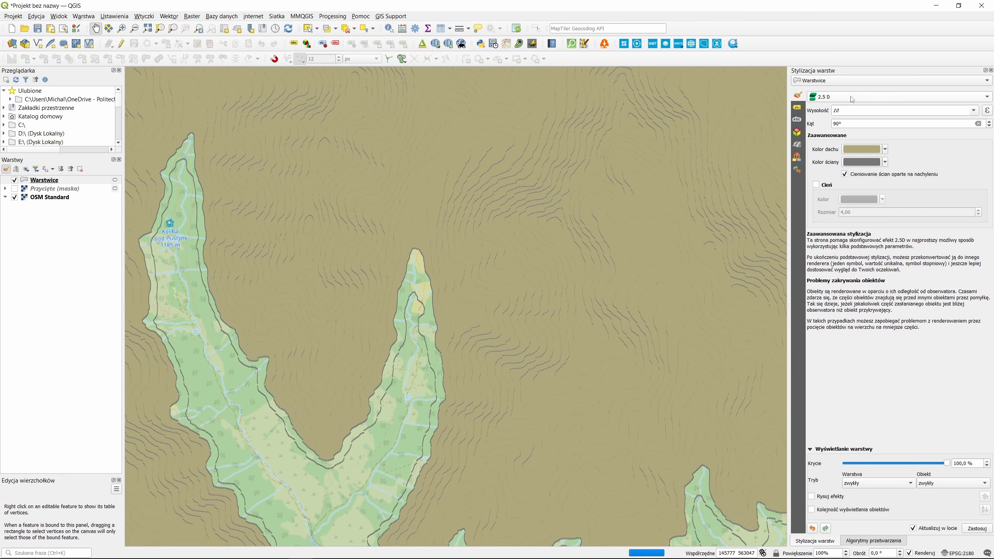
# - Change the Warstwice renderer to graduated symbols (Symbol stopniowy) based on the ELEV_MIN field
pyautogui.click(569, 166)
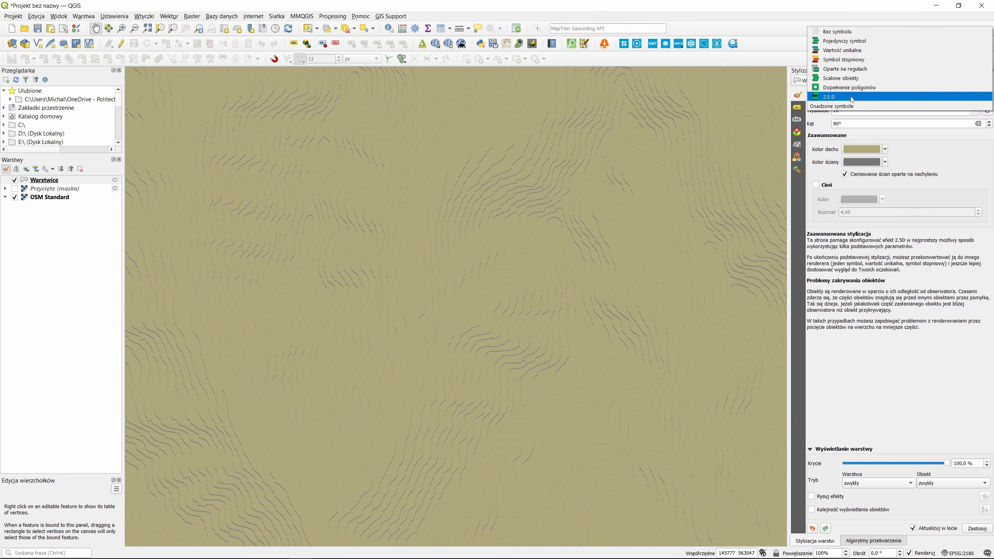
pyautogui.click(854, 64)
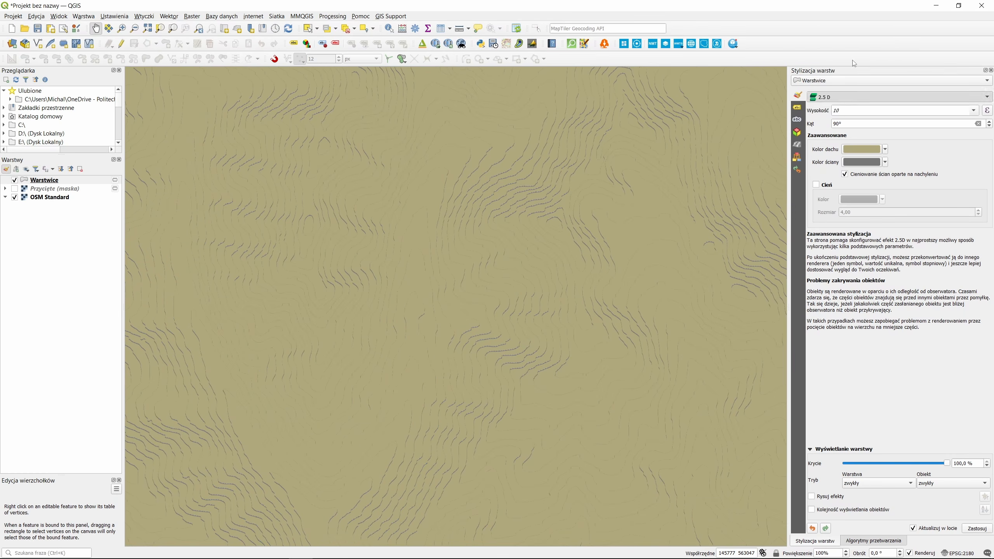
pyautogui.click(973, 111)
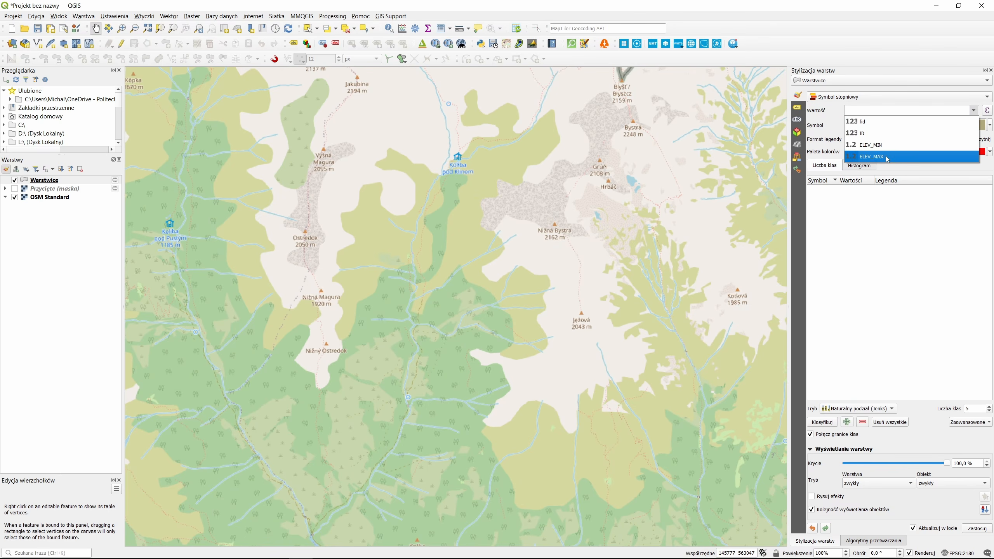
pyautogui.click(866, 146)
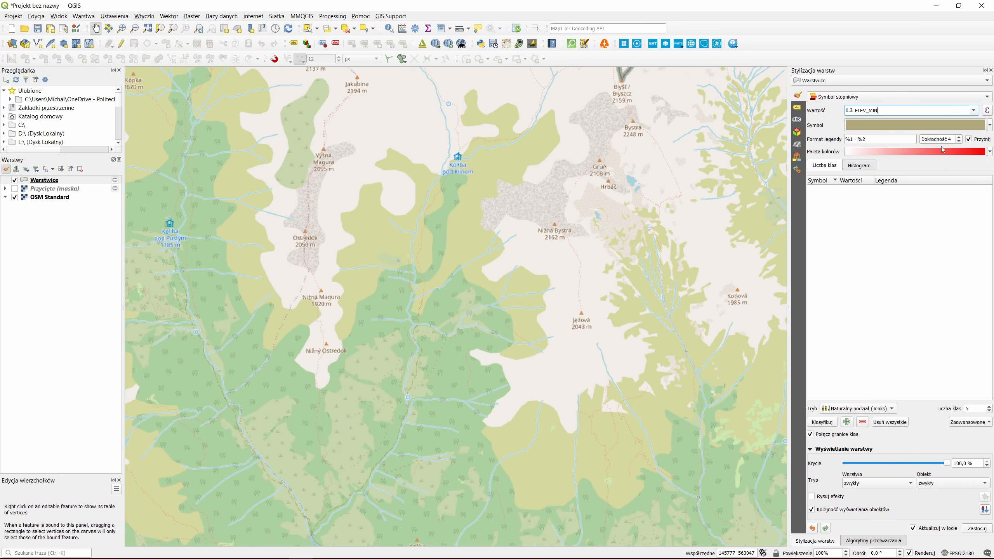
# - Apply the Spectral color ramp to the graduated symbols and invert it
pyautogui.click(985, 152)
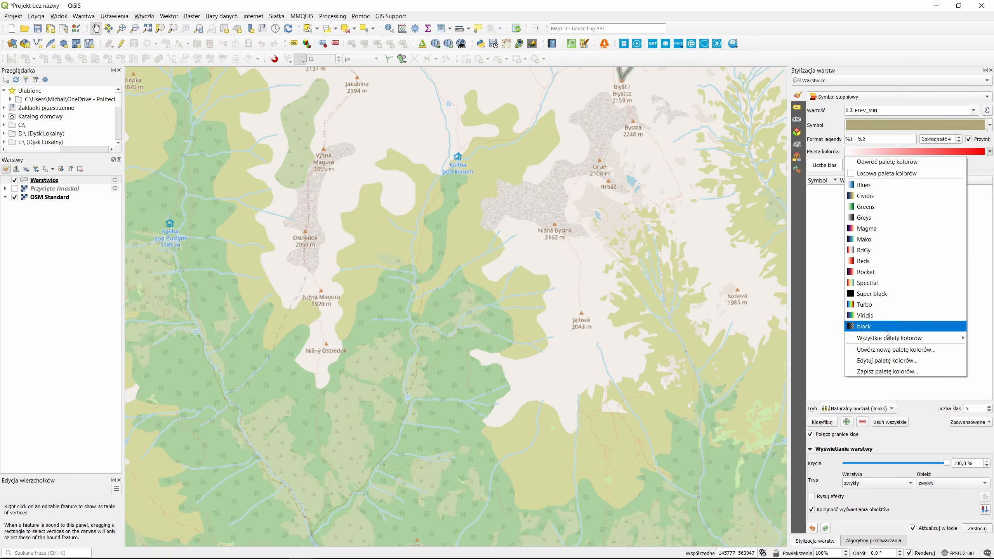
pyautogui.click(885, 283)
pyautogui.click(991, 152)
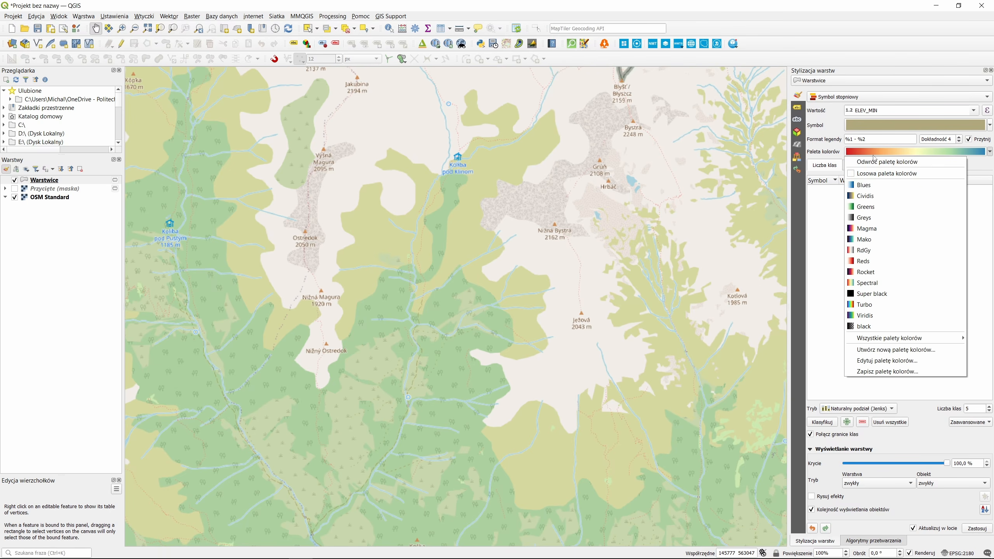
pyautogui.click(866, 159)
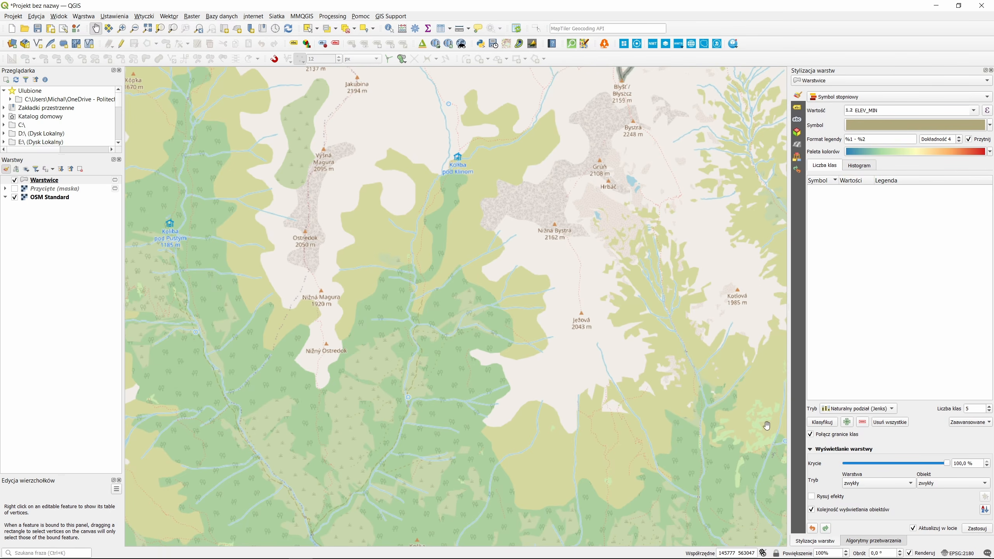
# - Check the record count in the Warstwice attribute table and classify the layer into 30 classes using the Ładny podział mode
pyautogui.rightClick(53, 181)
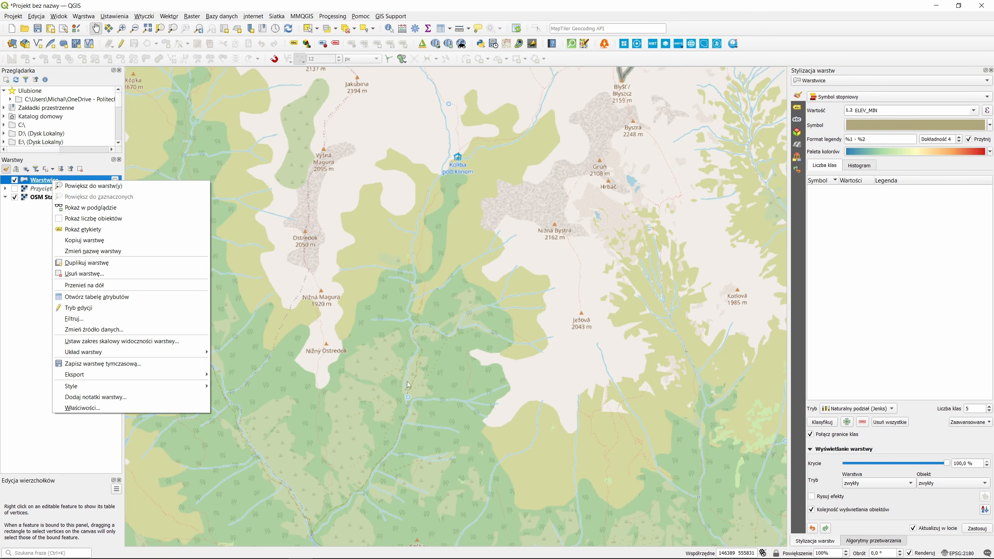
pyautogui.click(97, 297)
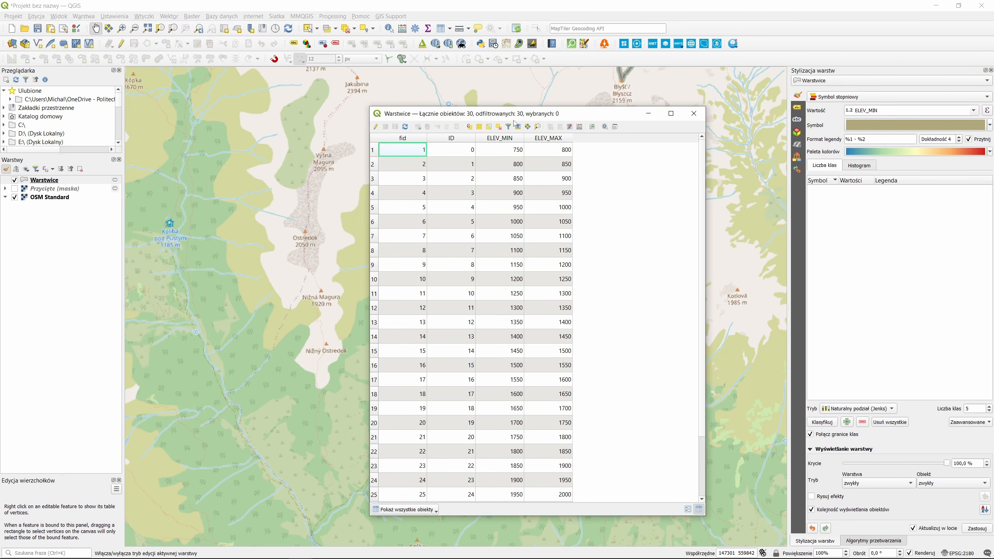
pyautogui.click(694, 114)
pyautogui.click(974, 408)
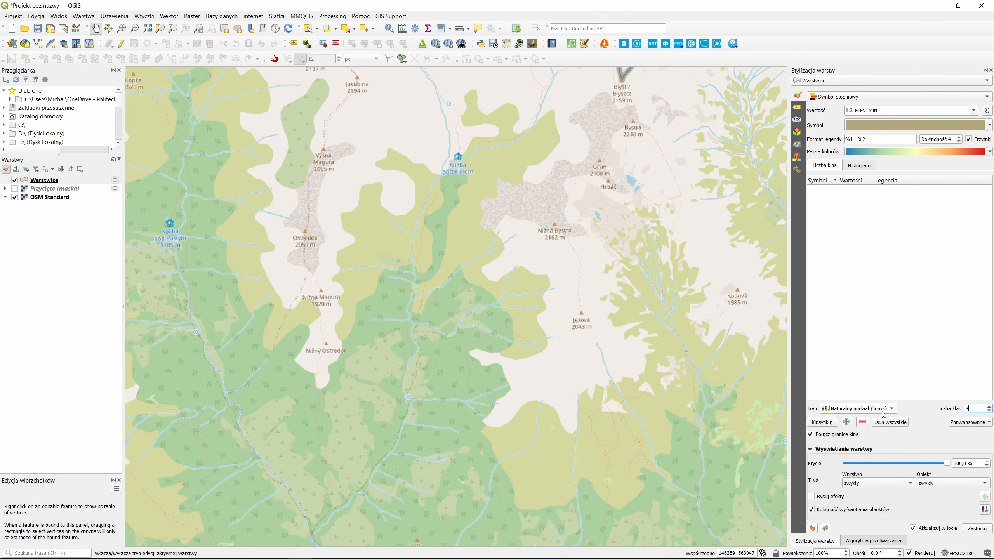
pyautogui.write('30')
pyautogui.click(879, 409)
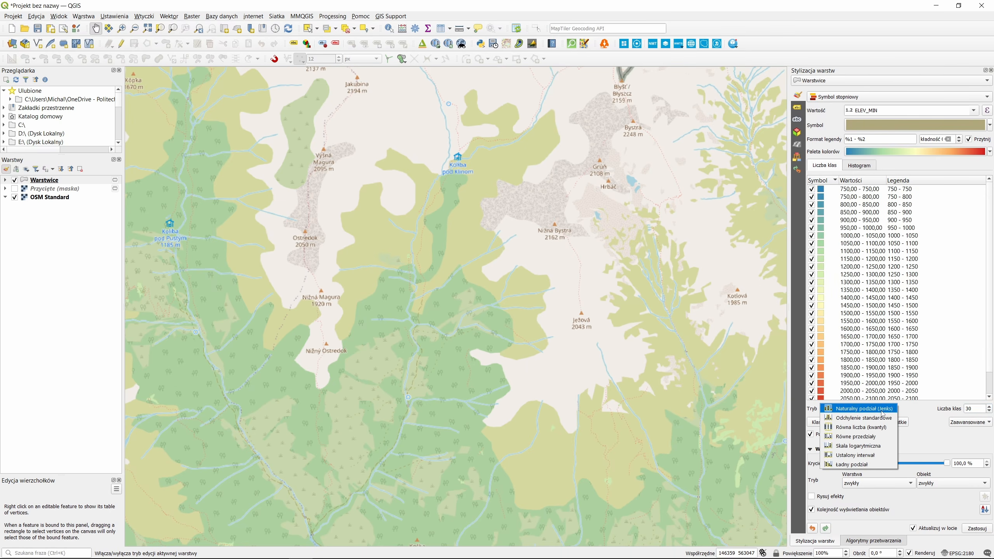
pyautogui.click(858, 466)
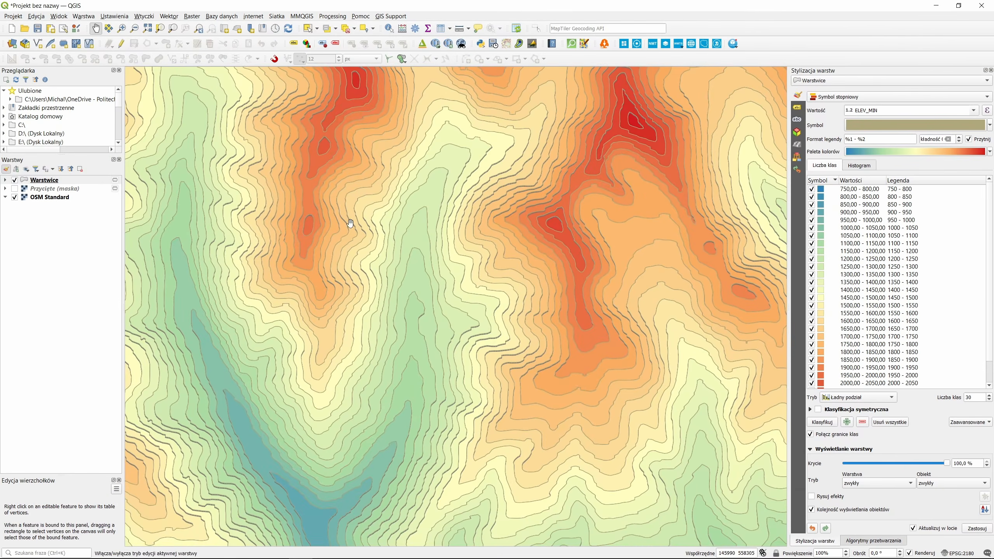
# - Turn off the feature rendering order (Kolejność wyświetlania obiektów) for the Warstwice layer
pyautogui.moveTo(344, 209); pyautogui.dragTo(468, 334)
pyautogui.scroll(2, 407, 292)
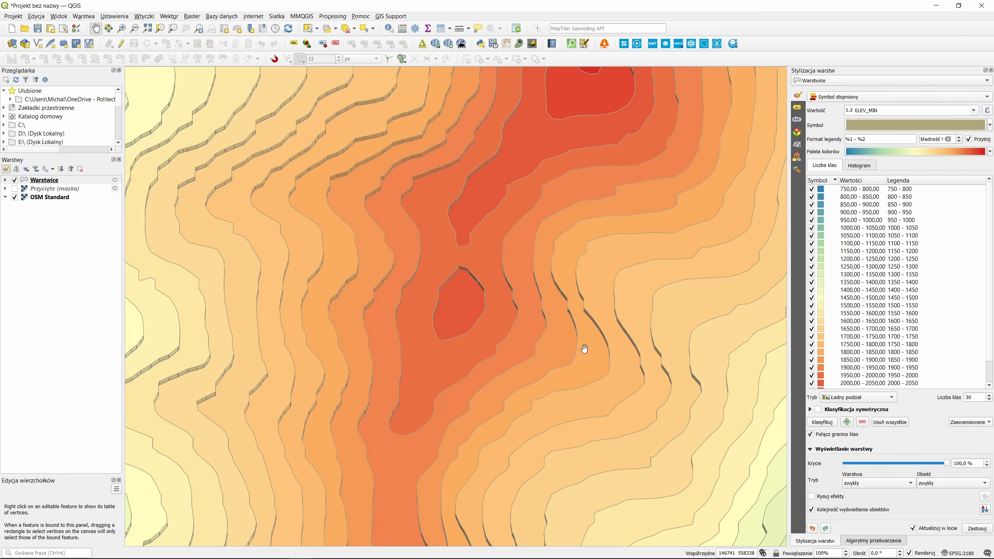
pyautogui.scroll(-2, 386, 312)
pyautogui.moveTo(414, 406); pyautogui.dragTo(422, 228)
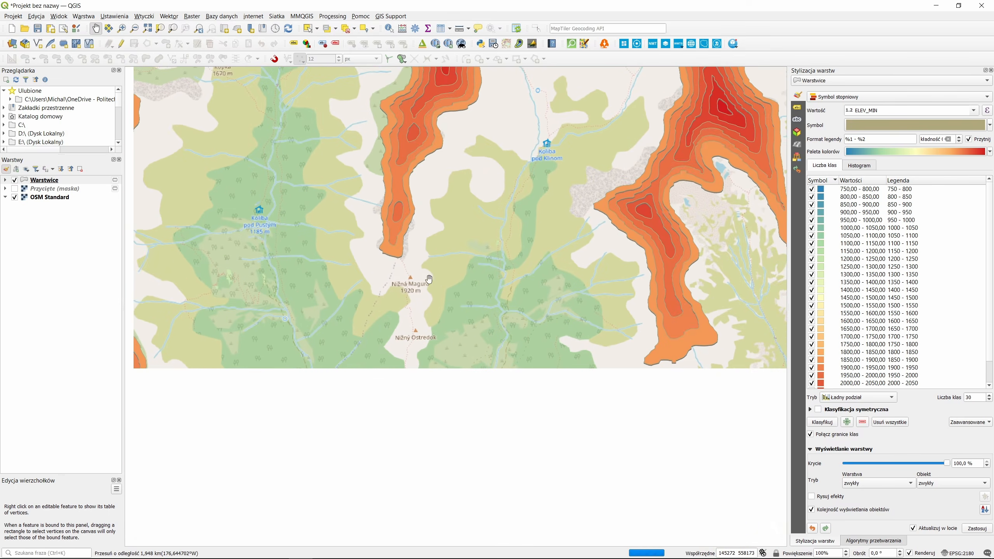
pyautogui.moveTo(428, 282); pyautogui.dragTo(444, 228)
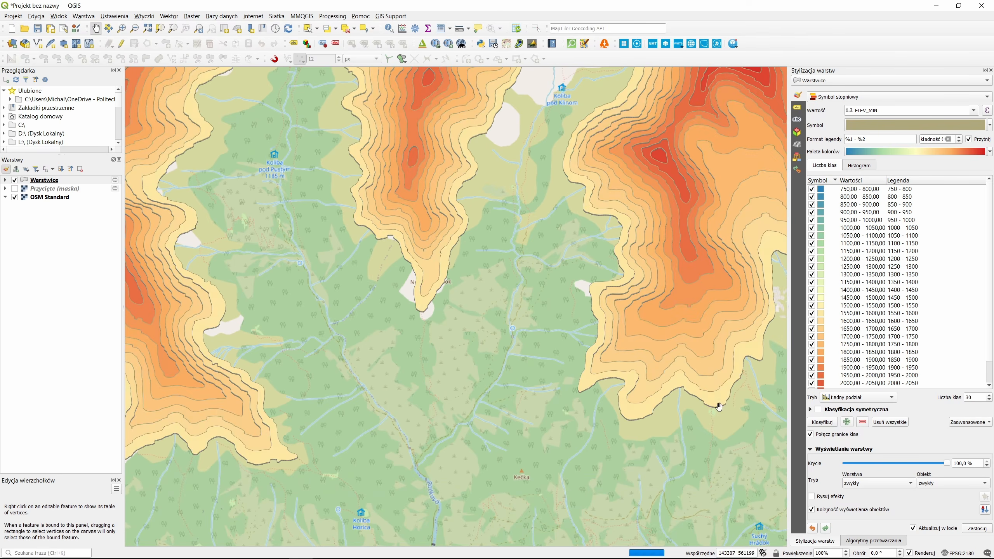
pyautogui.click(838, 510)
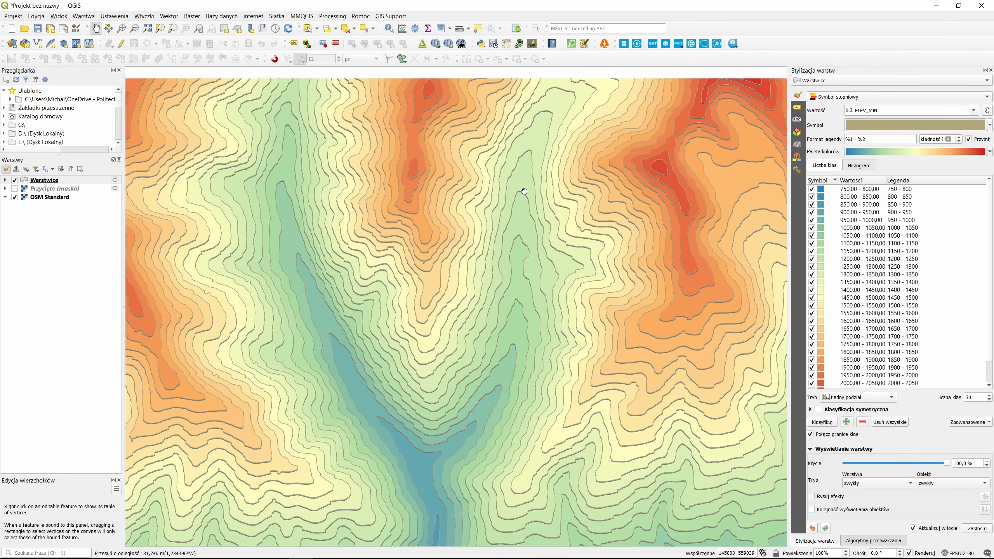
# - Open the settings of the Warstwice graduated symbol and delete the simple fill (zwykłe wypełnienie) below the two geometry generators
pyautogui.moveTo(471, 117); pyautogui.dragTo(471, 278)
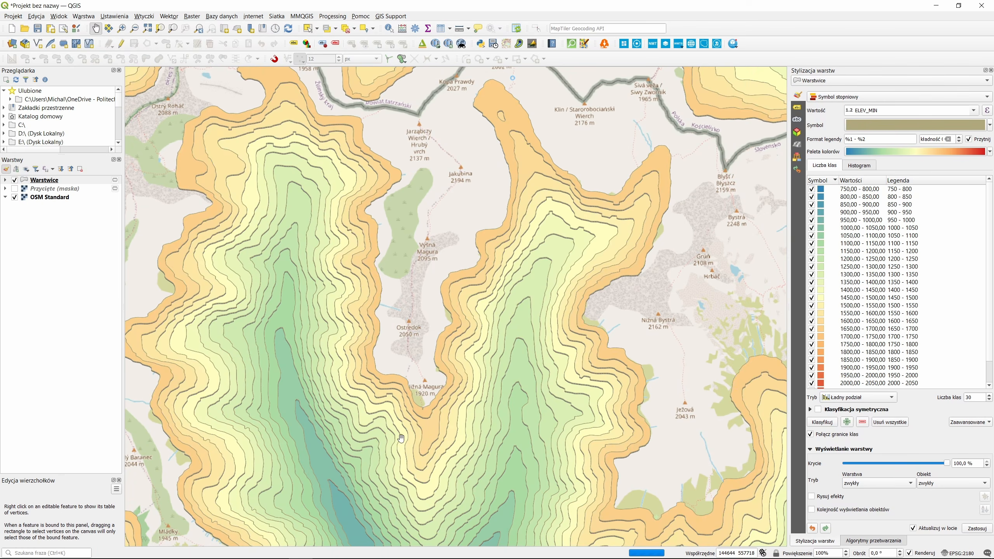
pyautogui.scroll(1, 506, 313)
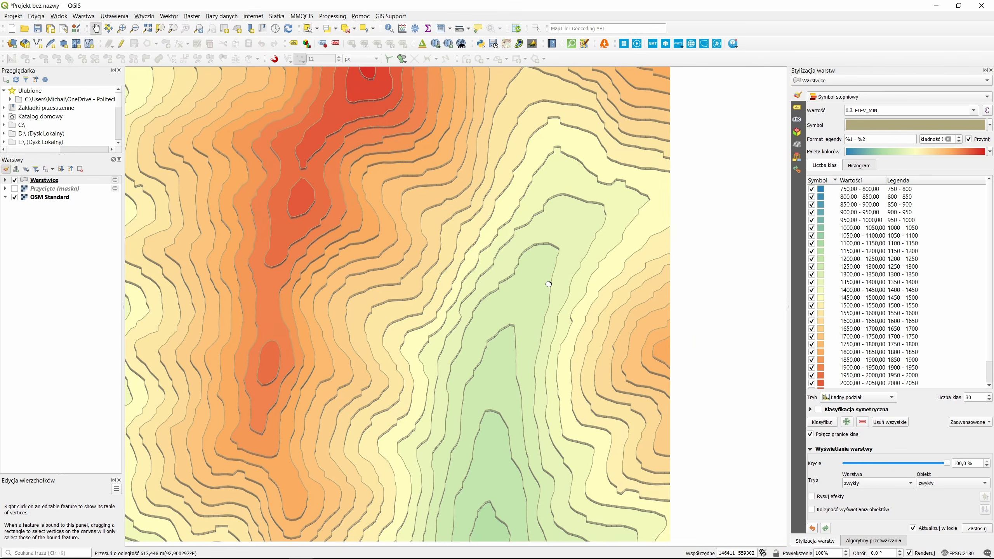
pyautogui.moveTo(548, 284); pyautogui.dragTo(479, 205)
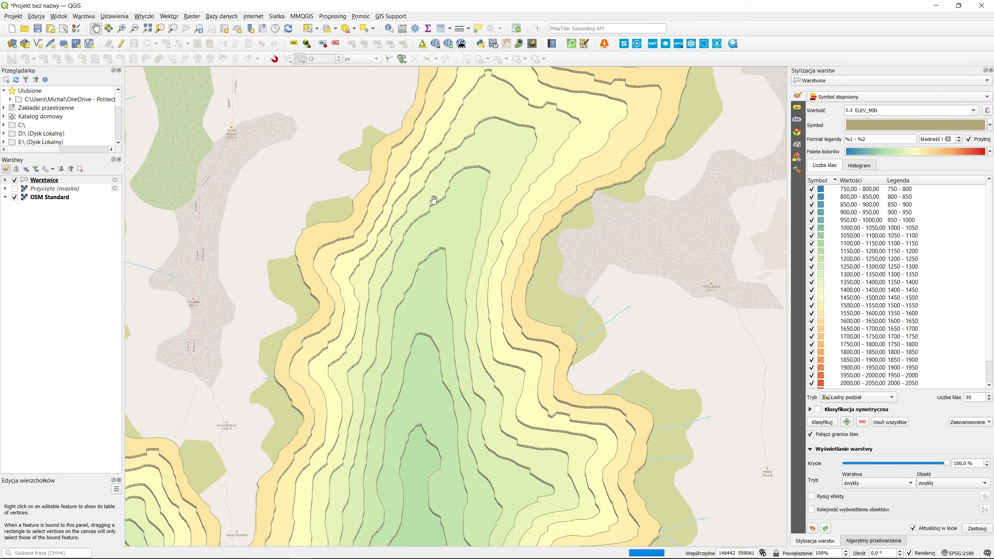
pyautogui.scroll(3, 429, 194)
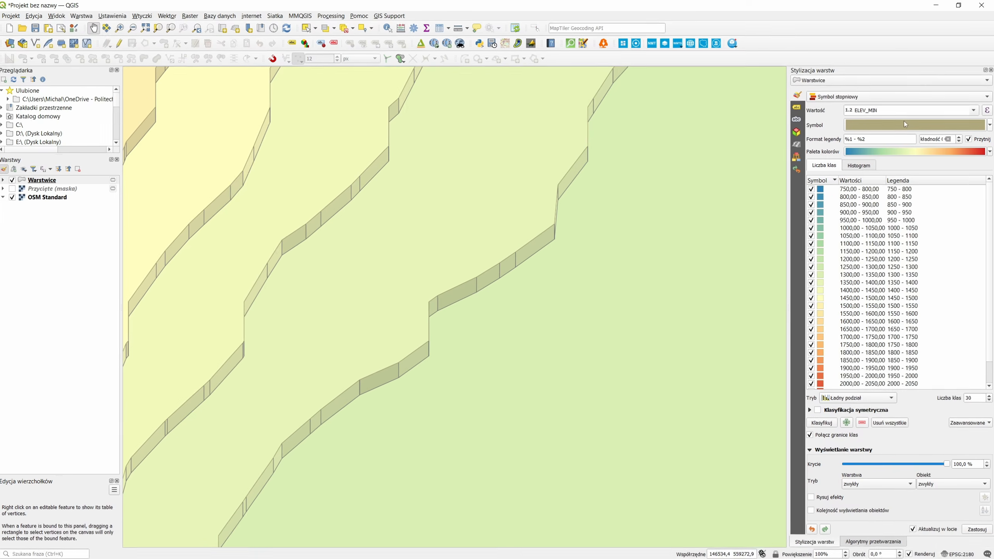
pyautogui.click(848, 109)
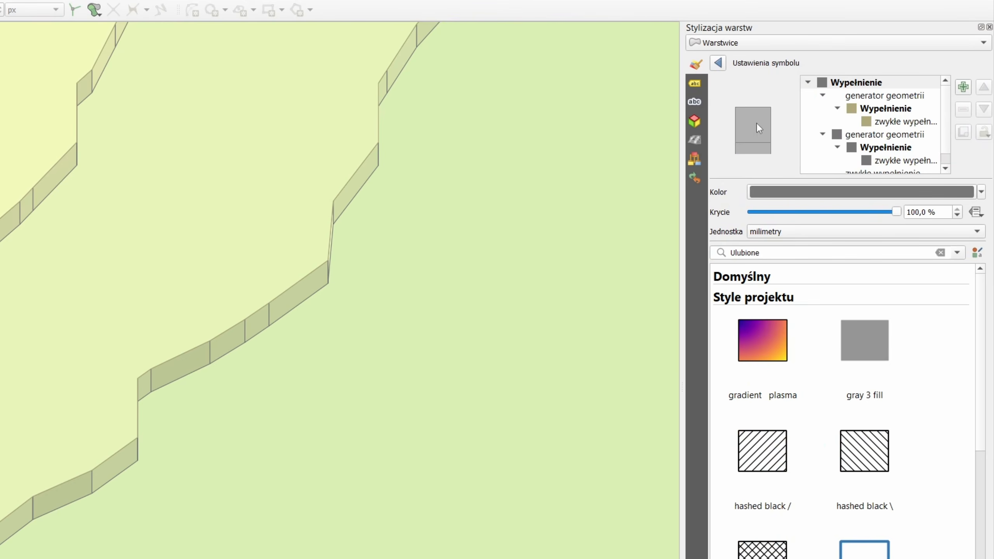
pyautogui.click(881, 95)
pyautogui.scroll(-1, 877, 137)
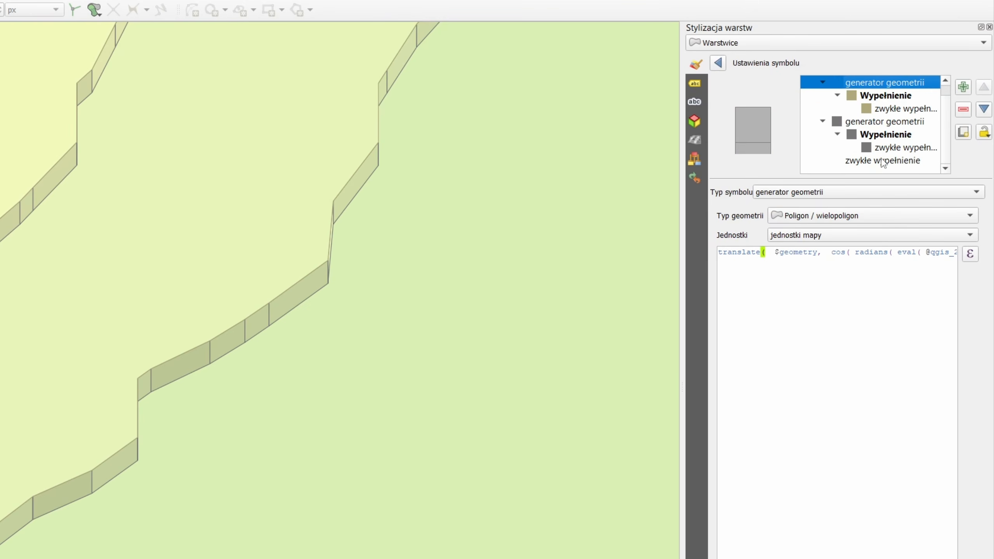
pyautogui.click(883, 160)
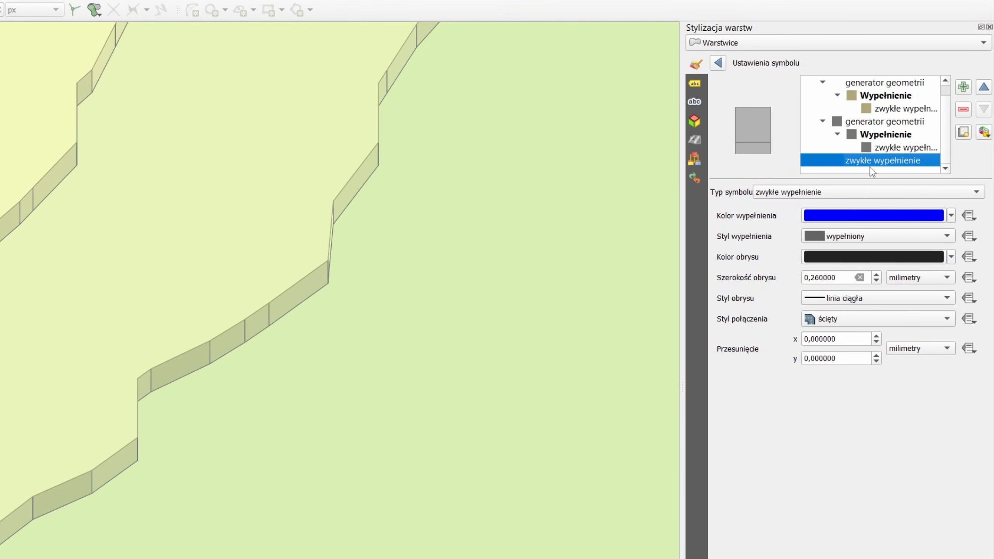
pyautogui.click(963, 109)
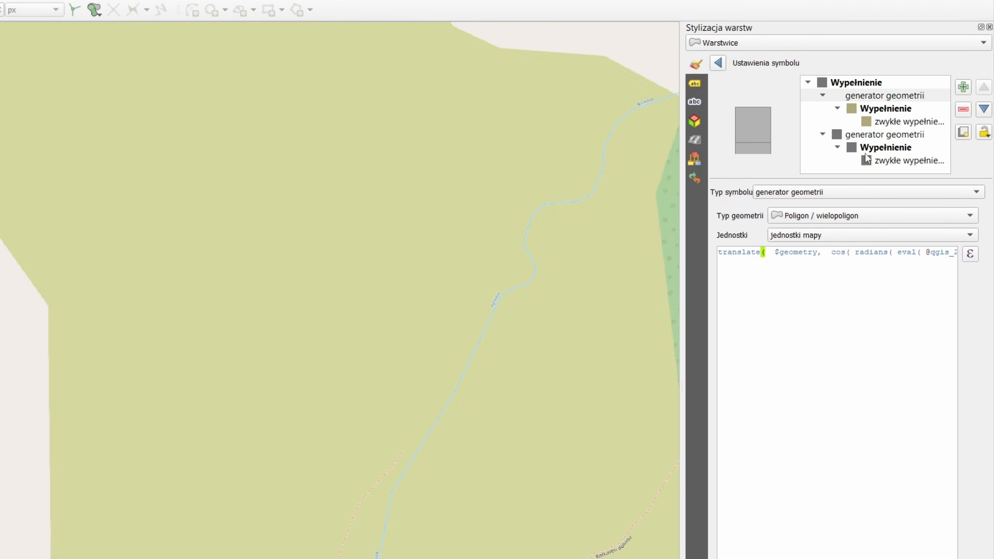
# - Look through the remaining symbol layers and select the simple fill (zwykłe wypełnienie) under the second geometry generator
pyautogui.click(879, 135)
pyautogui.click(861, 109)
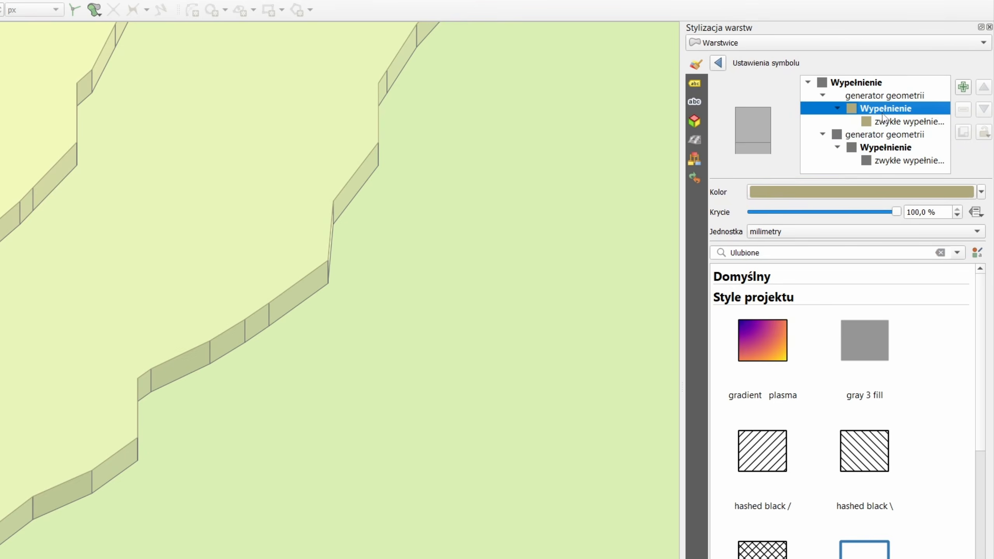
pyautogui.click(822, 97)
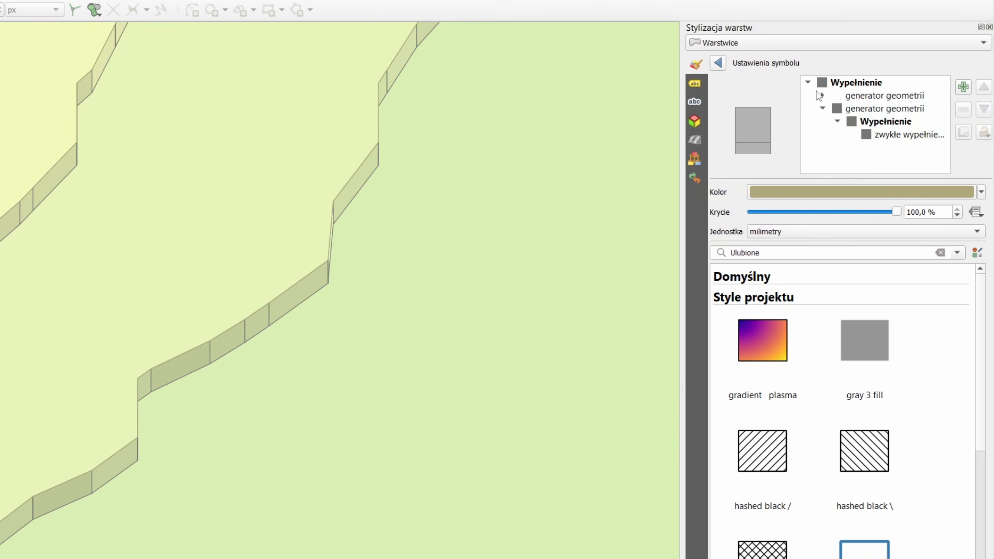
pyautogui.click(822, 97)
pyautogui.click(860, 137)
pyautogui.click(877, 148)
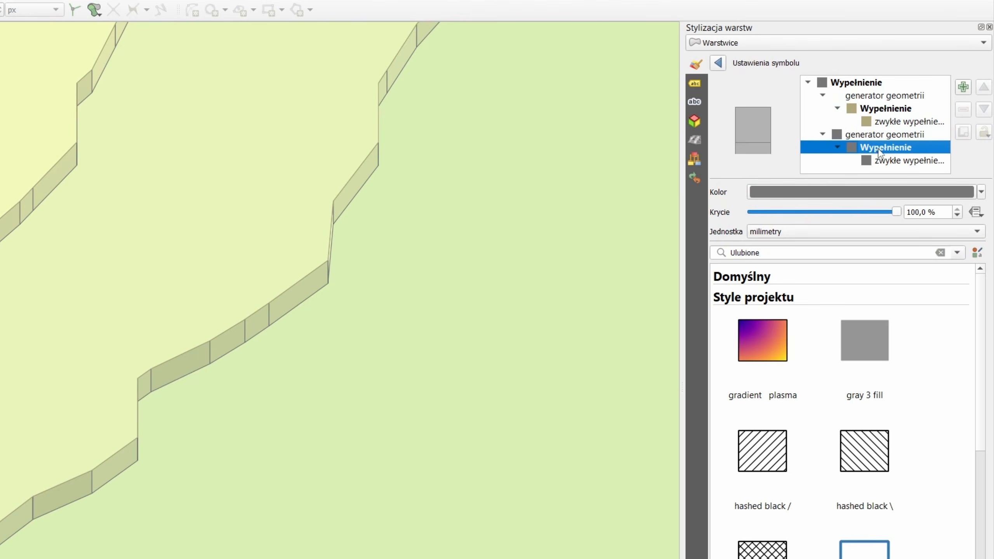
pyautogui.click(894, 136)
pyautogui.click(887, 164)
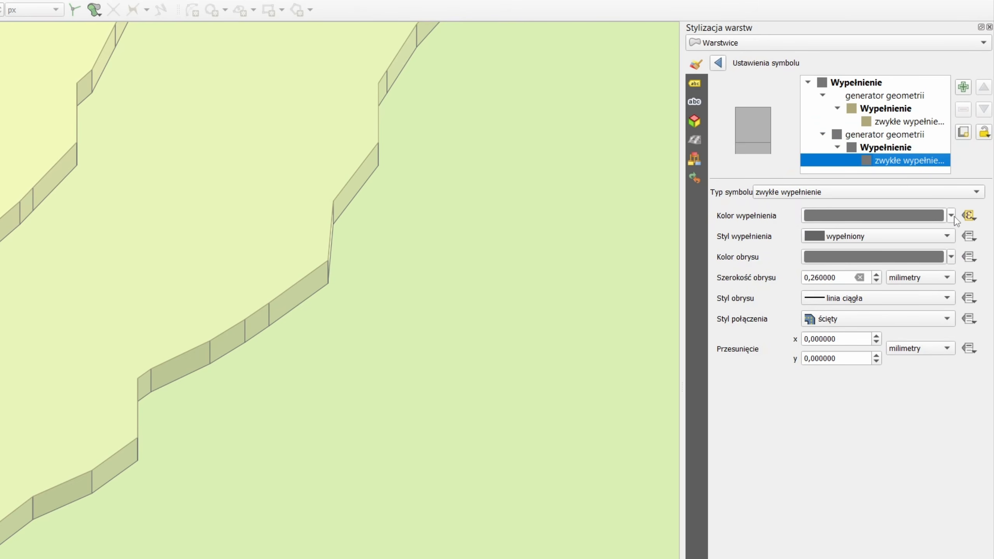
# - Clear the set_color_part expression that drives the fill color (Kolor wypełnienia) of the second generator's simple fill
pyautogui.click(970, 216)
pyautogui.click(972, 216)
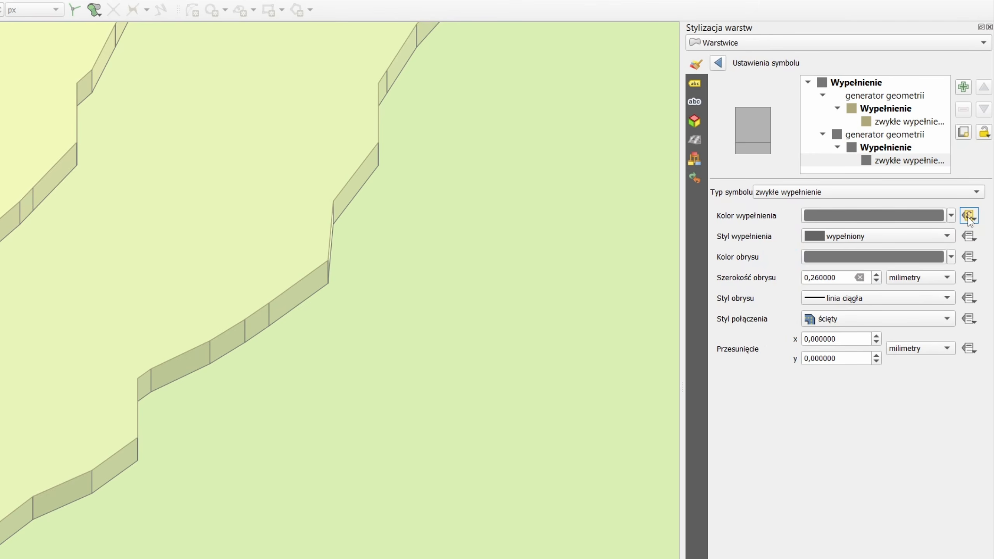
pyautogui.click(970, 216)
pyautogui.click(803, 486)
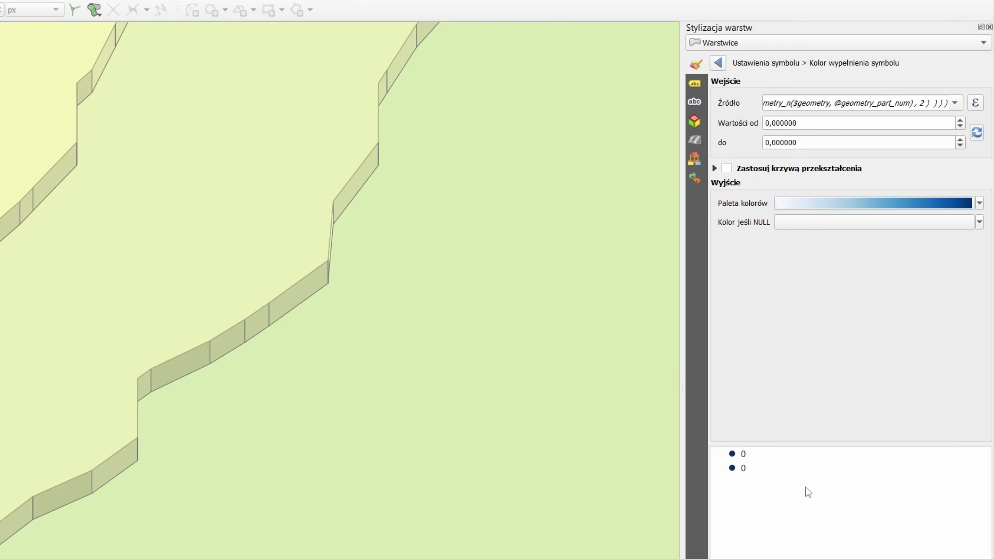
pyautogui.click(975, 105)
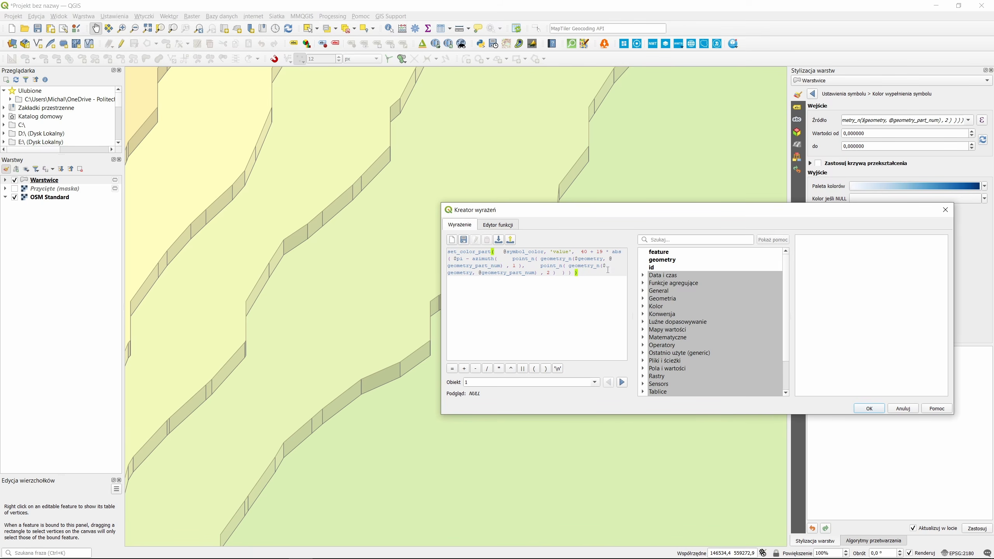
pyautogui.moveTo(578, 273); pyautogui.dragTo(447, 251)
pyautogui.click(570, 280)
pyautogui.moveTo(580, 275)
pyautogui.mouseDown()
pyautogui.moveTo(447, 252)
pyautogui.moveTo(587, 274)
pyautogui.mouseUp()
pyautogui.moveTo(584, 273); pyautogui.dragTo(448, 243)
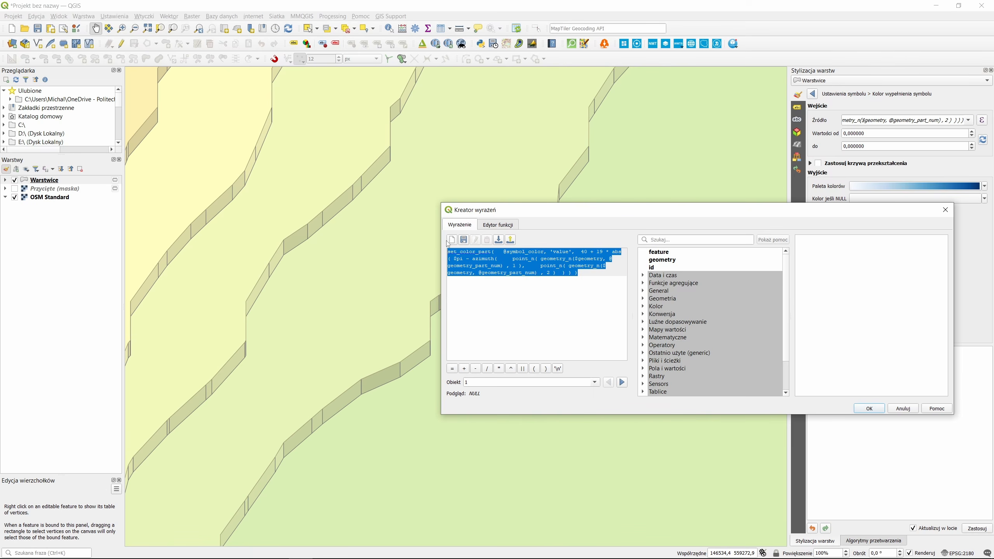
pyautogui.press('Delete')
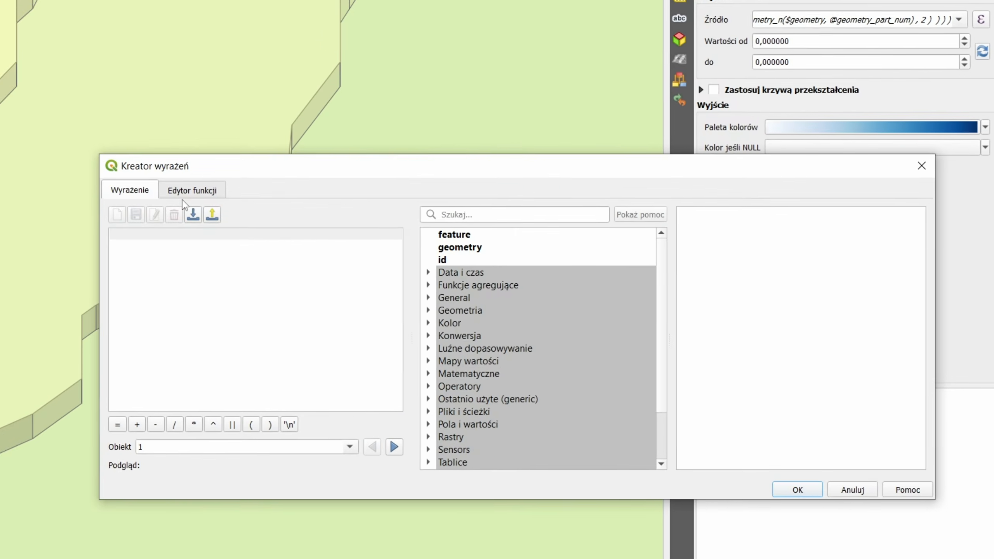
# - Define the fill color with the expression color_rgb(0,0,0) and apply it
pyautogui.write('color_')
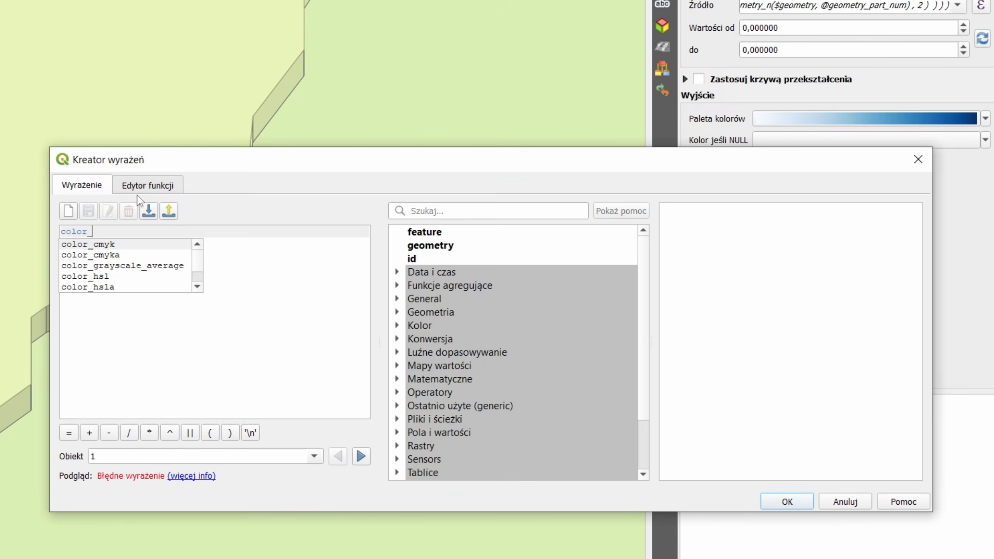
pyautogui.write('rgb(')
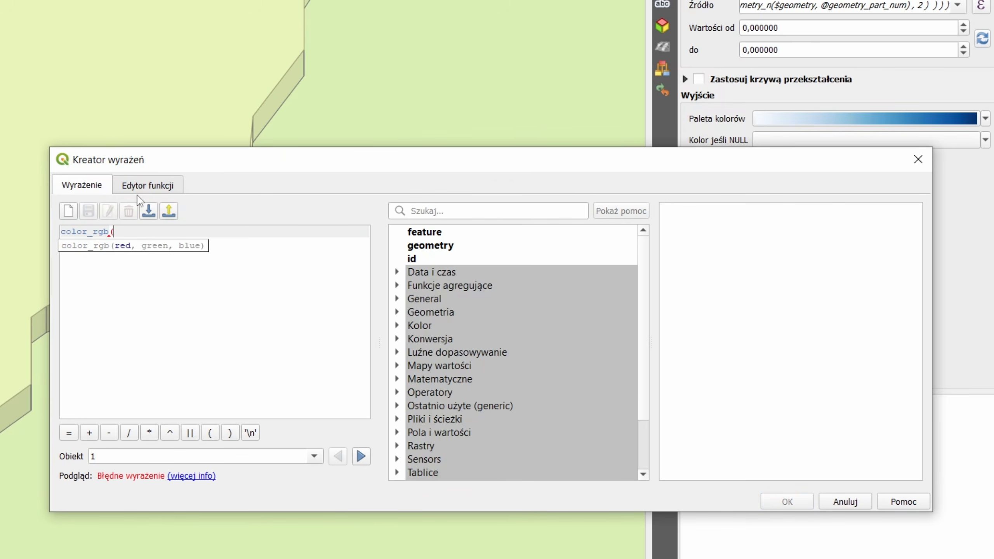
pyautogui.write('0,,0')
pyautogui.write(',0,')
pyautogui.write('0)')
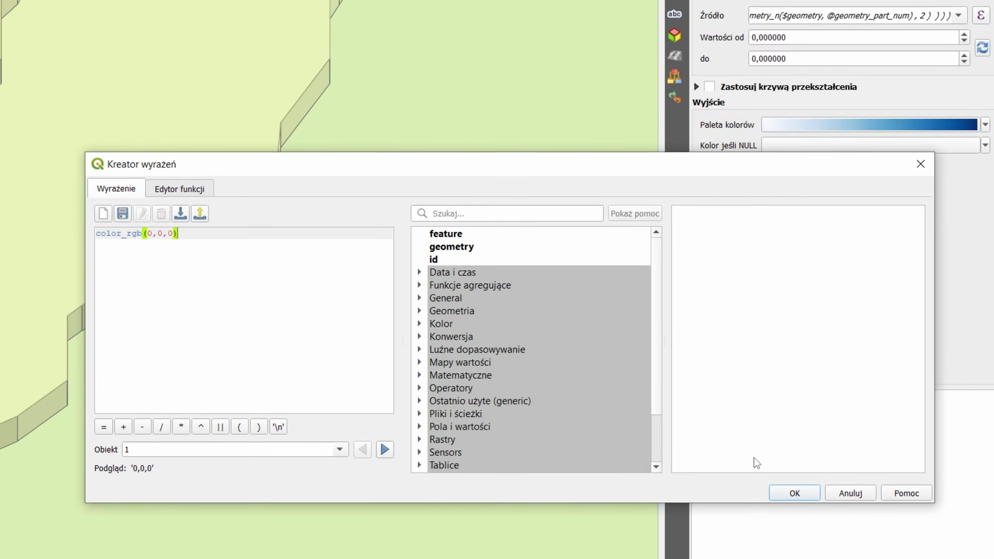
pyautogui.click(787, 502)
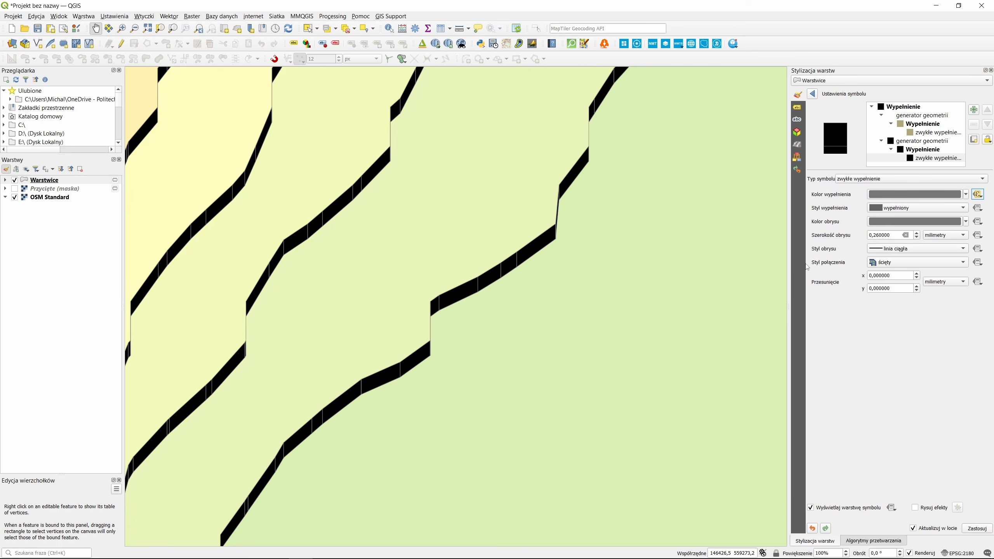
# - Set the second generator's simple fill outline to black (#000000) with a width of 1 mm
pyautogui.click(891, 220)
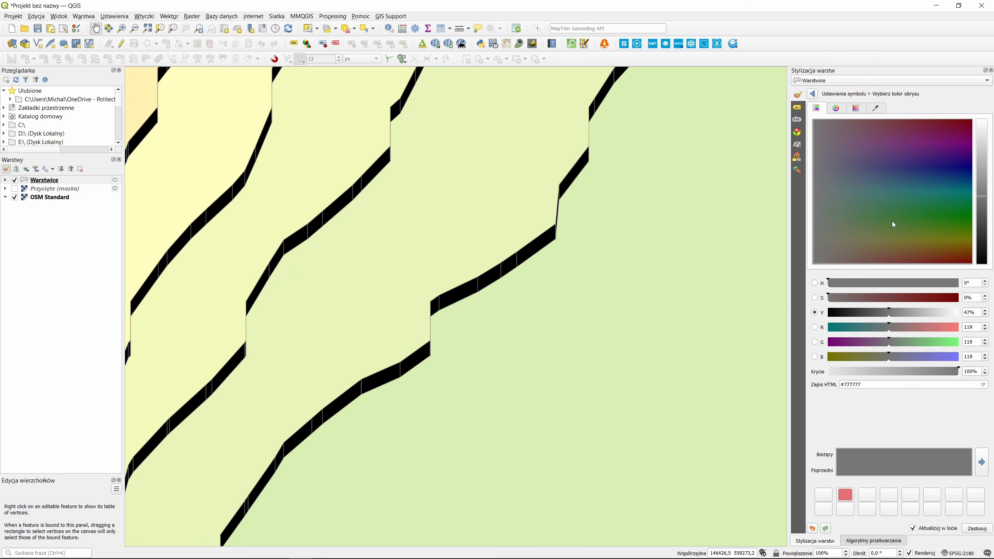
pyautogui.moveTo(982, 201); pyautogui.dragTo(982, 268)
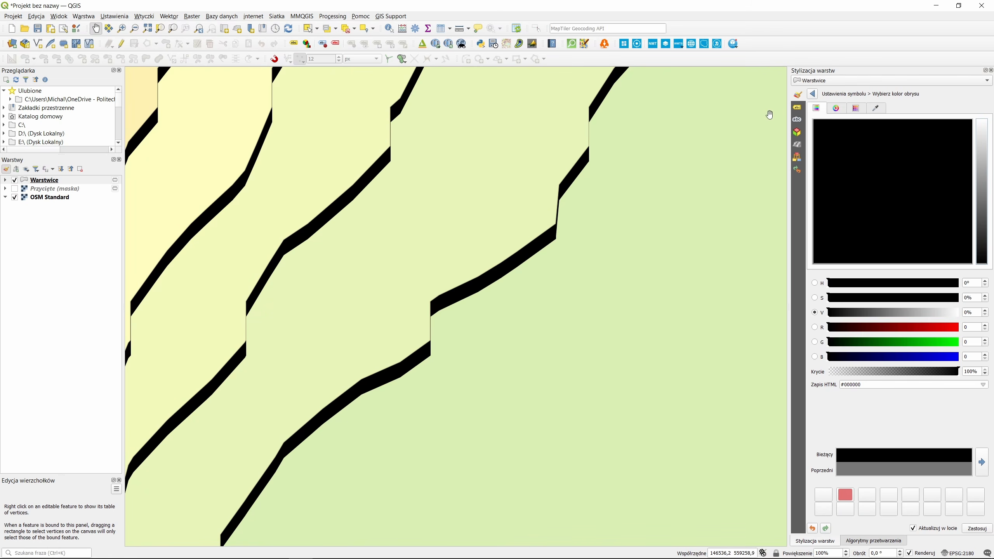
pyautogui.click(812, 94)
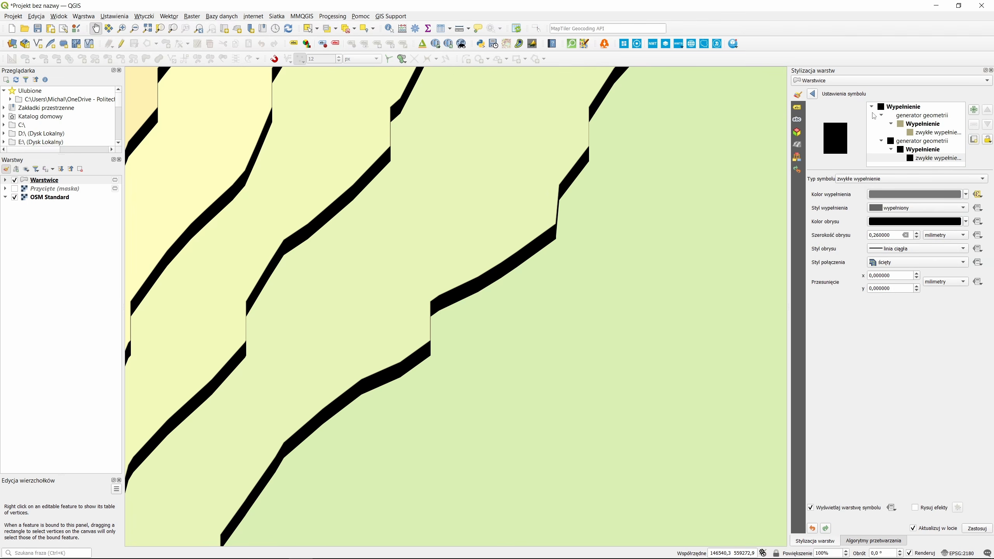
pyautogui.doubleClick(889, 235)
pyautogui.write('1')
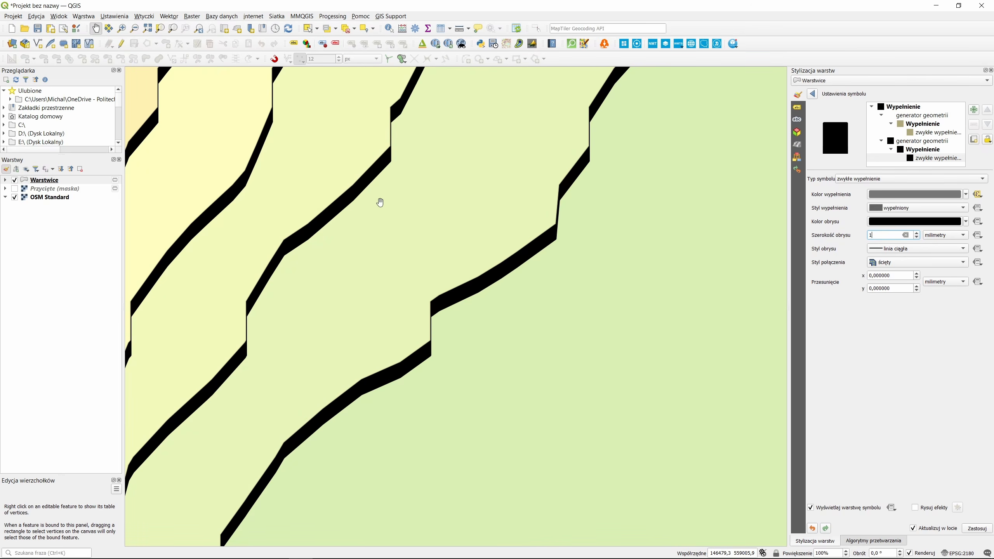
pyautogui.scroll(11, 882, 235)
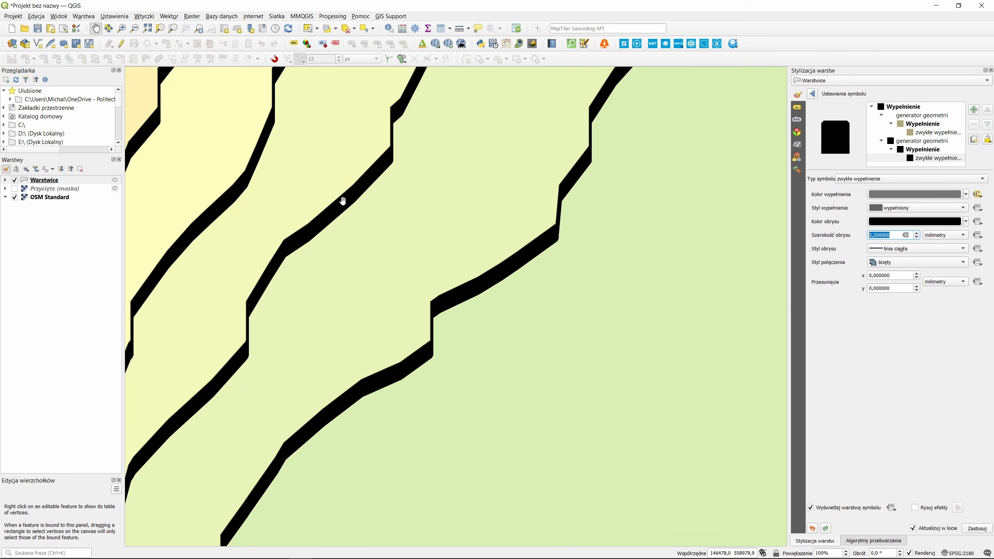
pyautogui.write('1')
# - Give the simple fill under the first geometry generator a 5 mm black (#000000) outline and reopen its outline width for editing
pyautogui.click(920, 124)
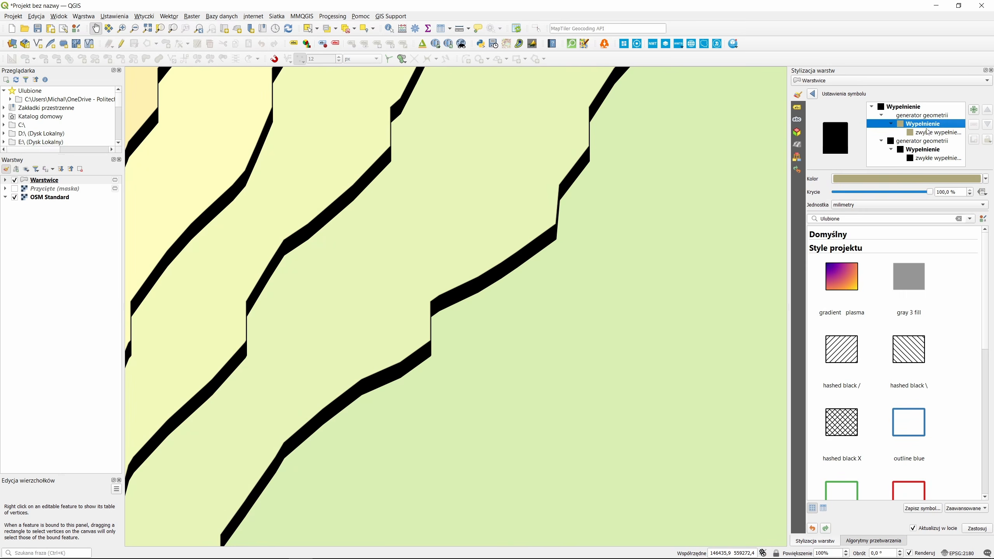
pyautogui.click(908, 132)
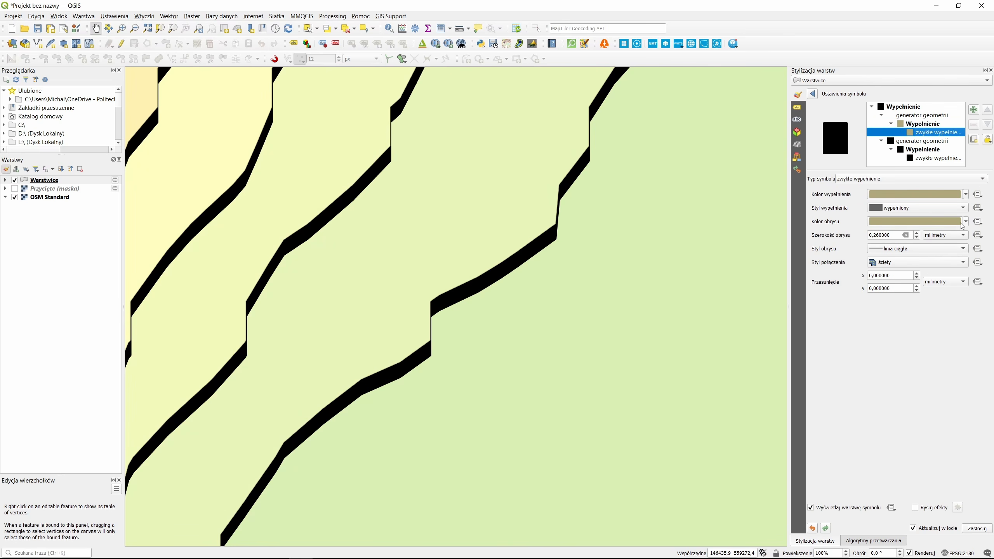
pyautogui.doubleClick(887, 235)
pyautogui.write('5')
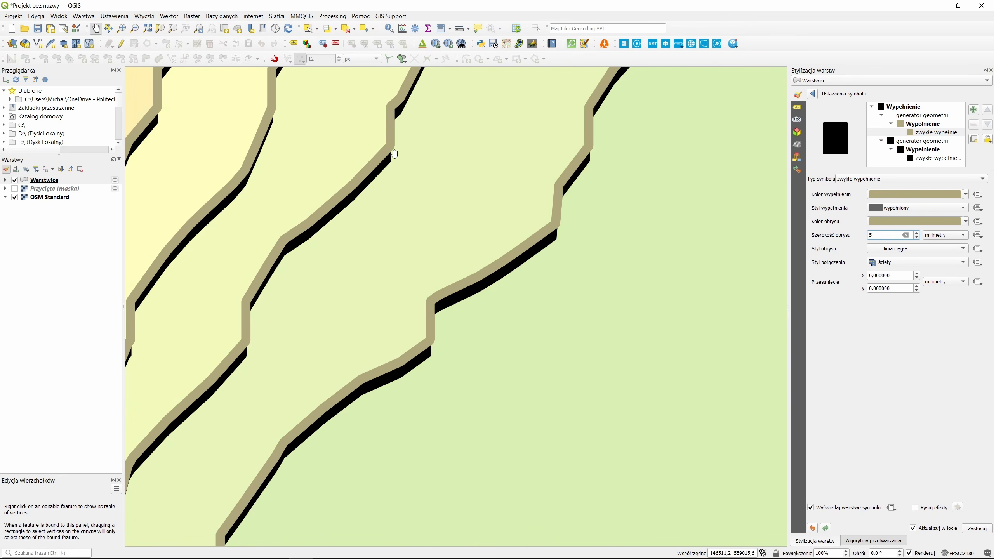
pyautogui.click(894, 222)
pyautogui.moveTo(982, 167); pyautogui.dragTo(982, 268)
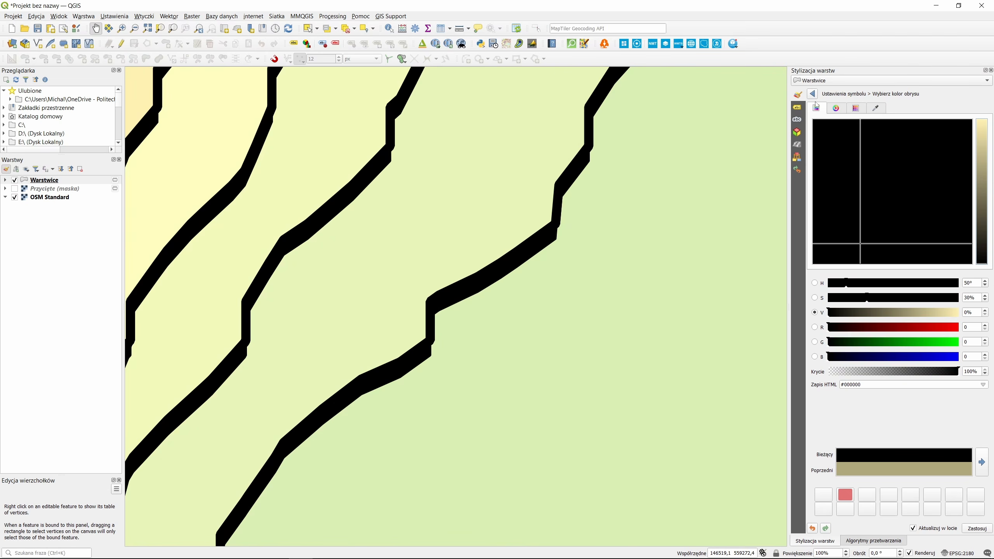
pyautogui.click(812, 93)
pyautogui.doubleClick(878, 234)
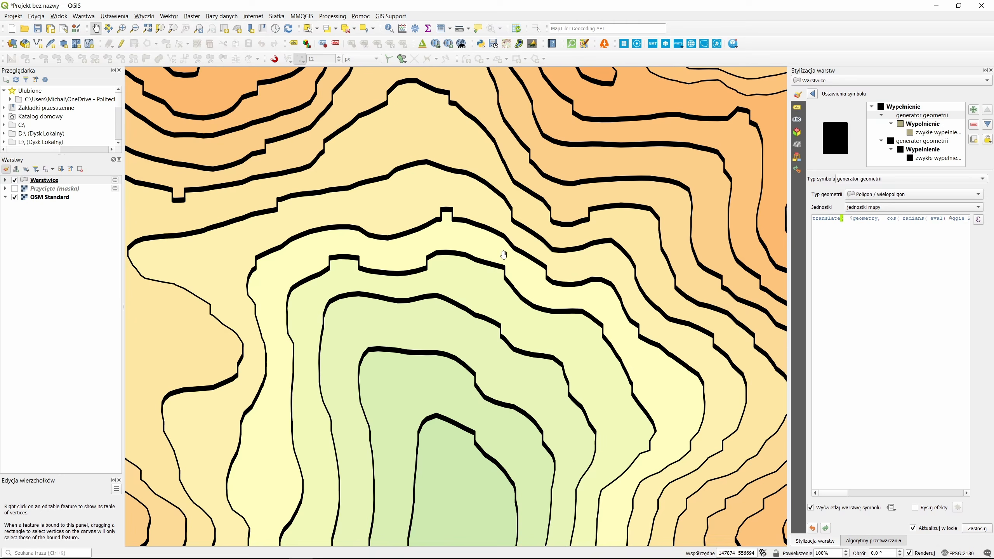
# - Review the first geometry generator's translate expression in the expression builder and close it without changes
pyautogui.moveTo(503, 255); pyautogui.dragTo(454, 315)
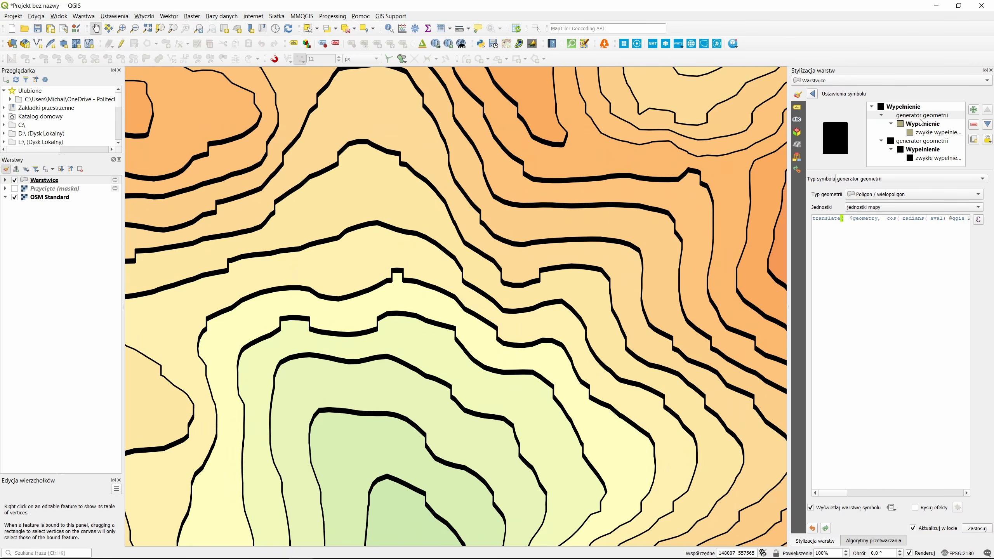
pyautogui.click(926, 118)
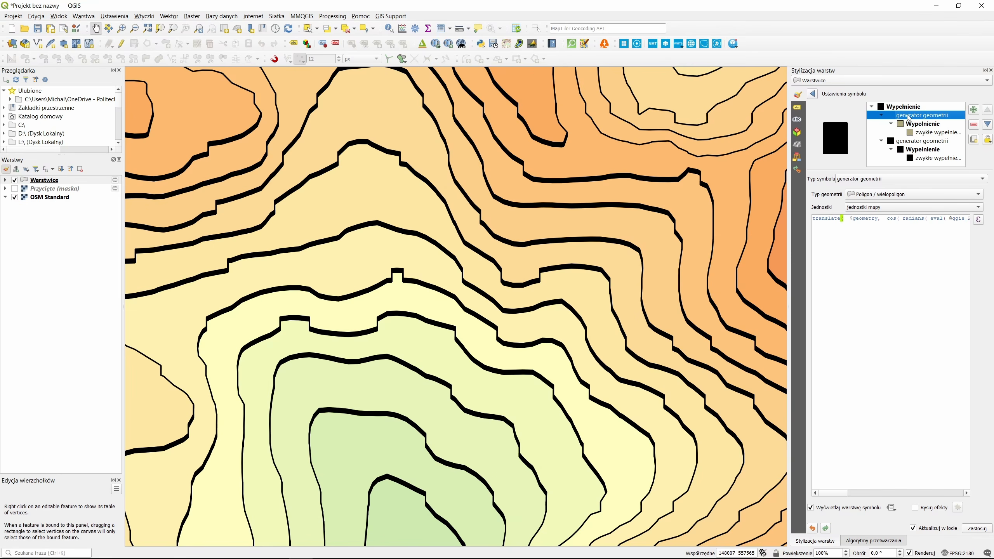
pyautogui.click(978, 220)
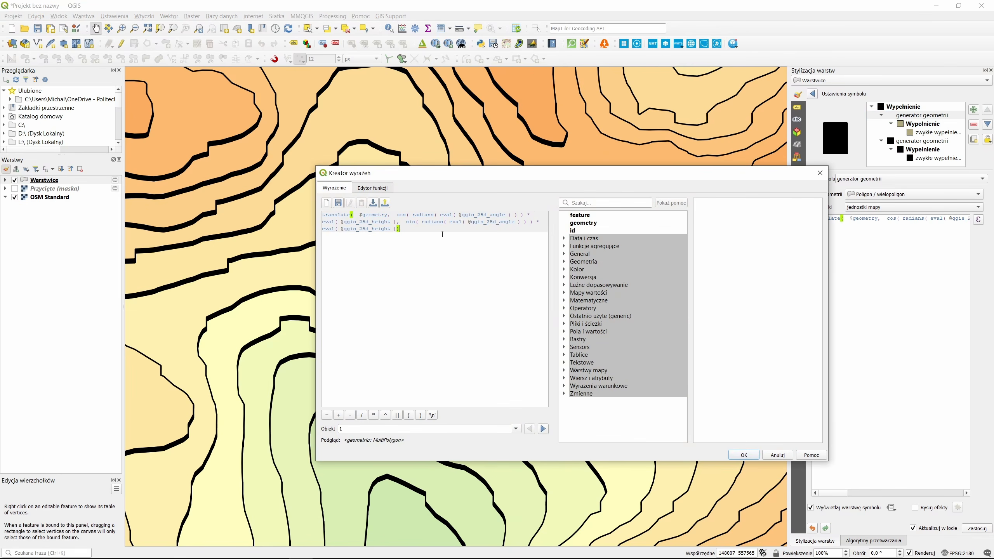
pyautogui.click(819, 174)
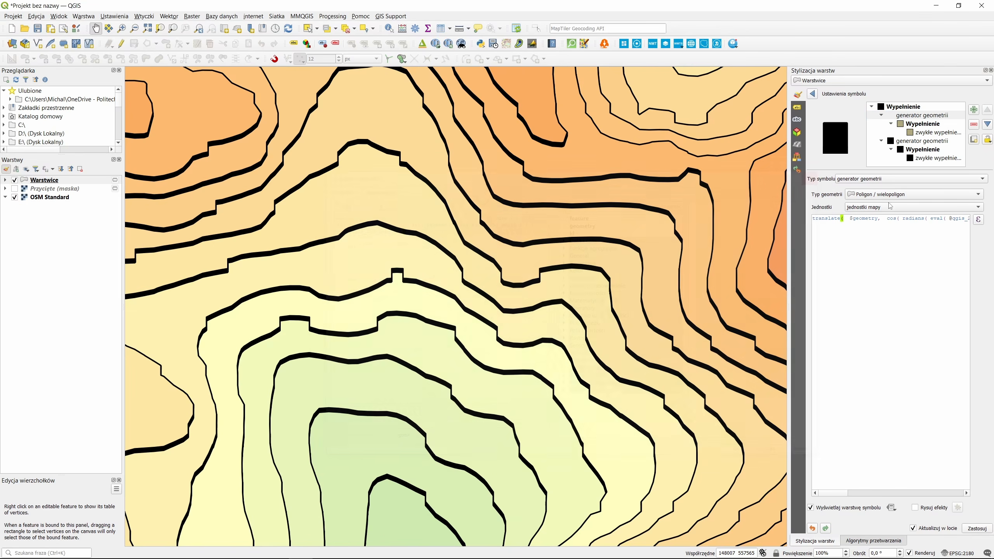
pyautogui.click(978, 220)
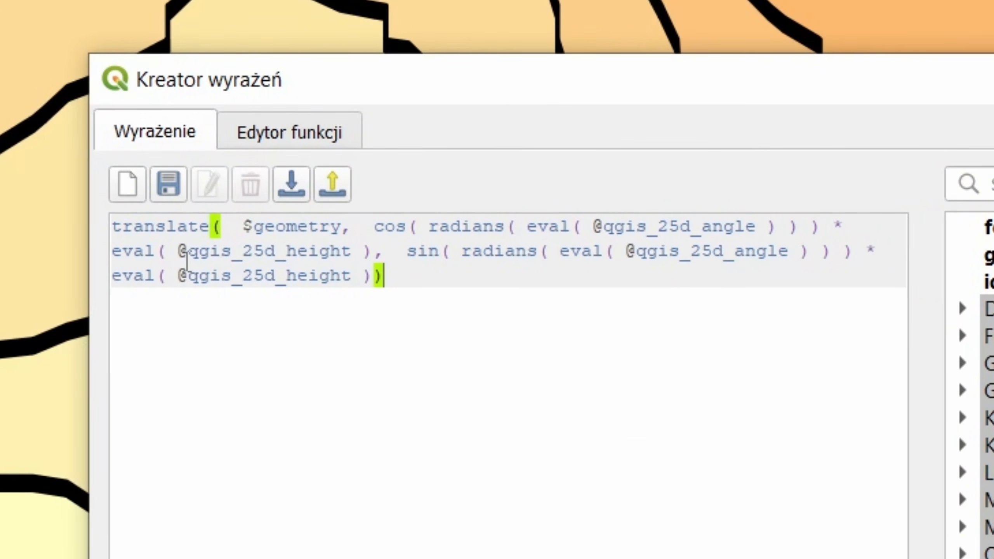
pyautogui.click(227, 243)
pyautogui.moveTo(180, 251); pyautogui.dragTo(368, 247)
pyautogui.click(377, 249)
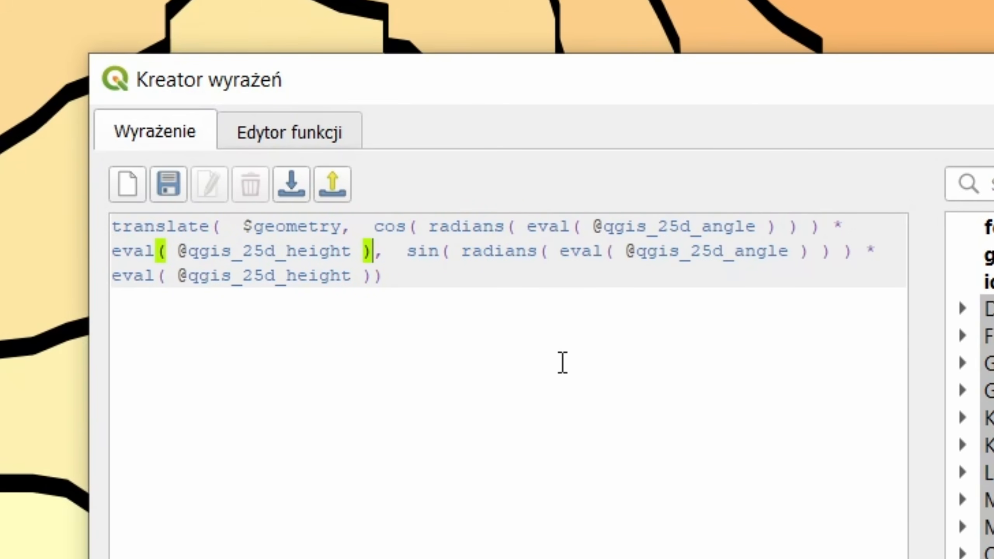
pyautogui.write('*2')
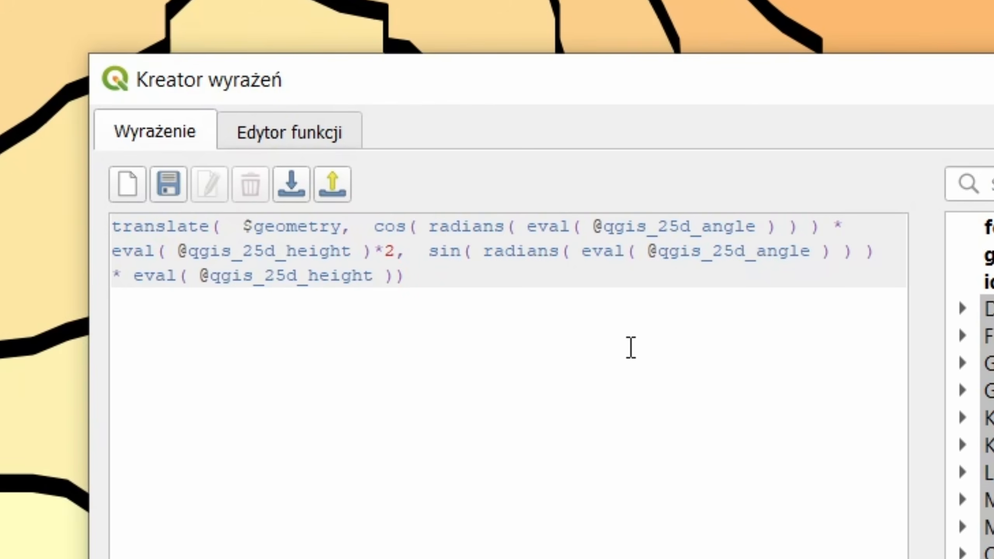
pyautogui.click(392, 276)
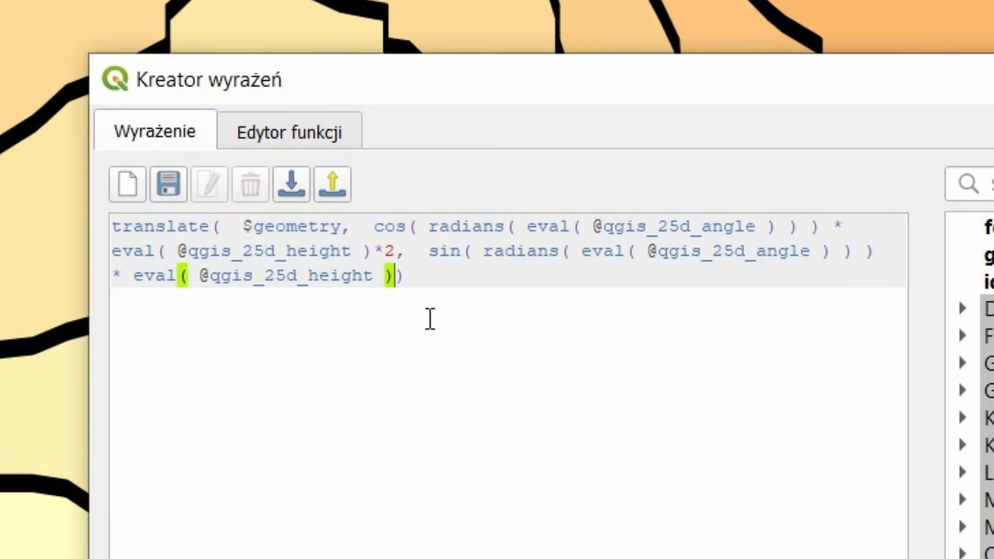
pyautogui.write('*2')
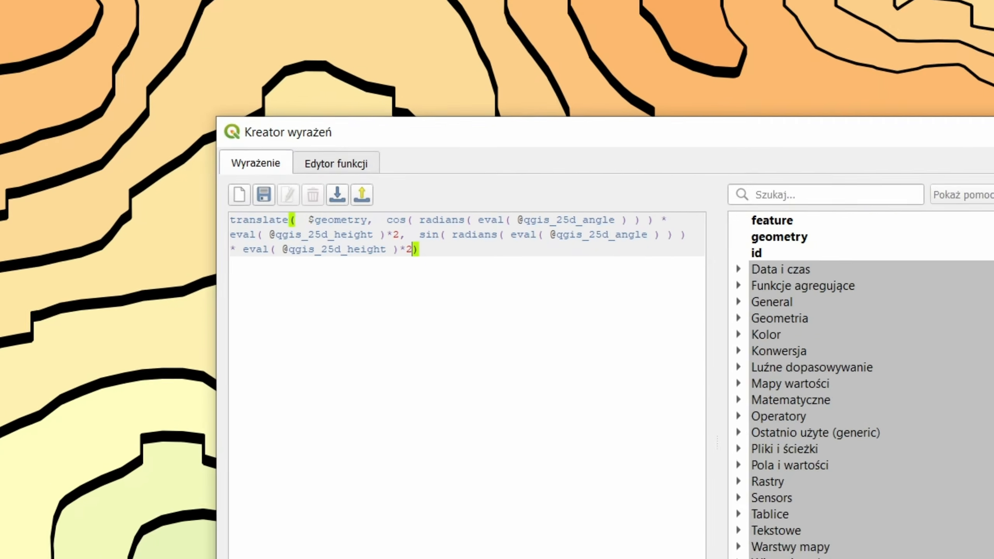
pyautogui.click(622, 425)
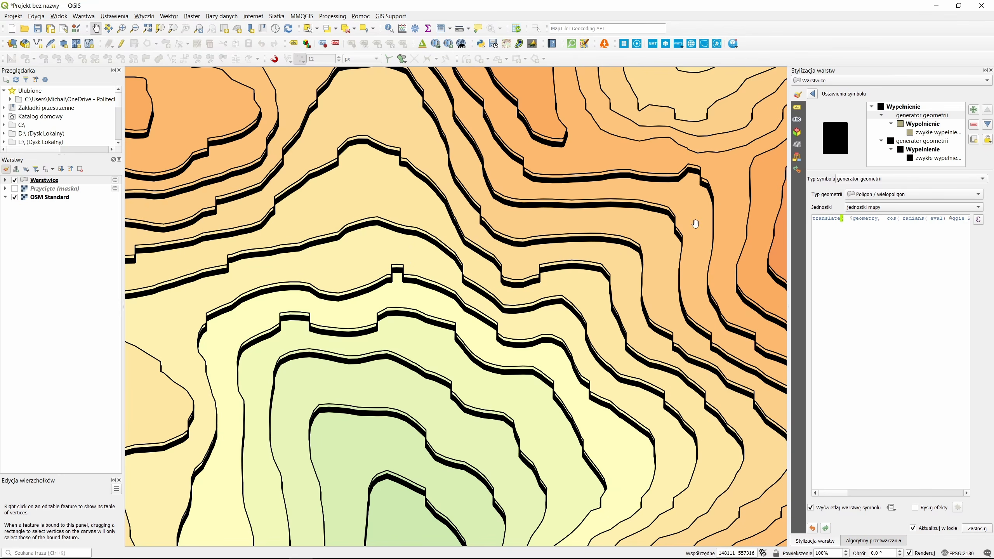
pyautogui.click(921, 143)
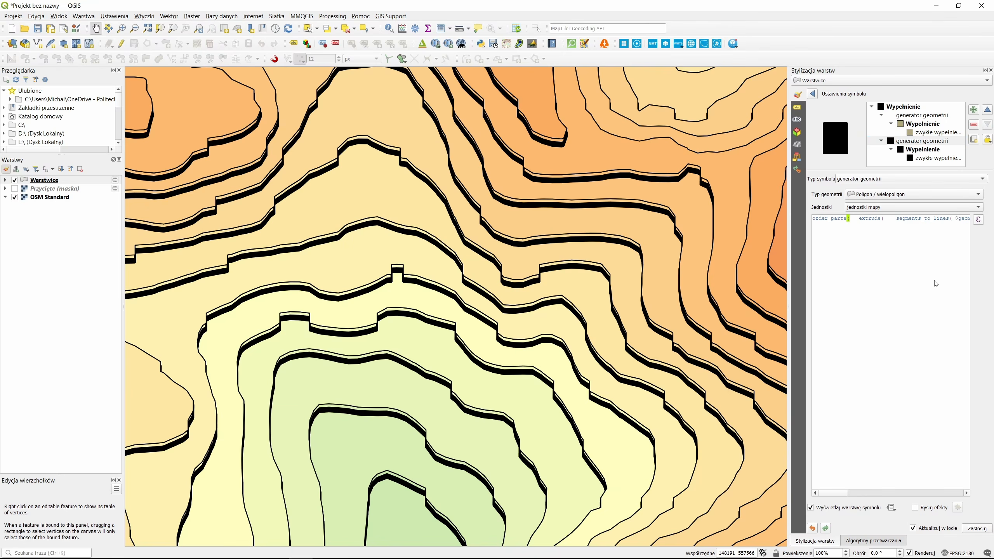
pyautogui.click(978, 219)
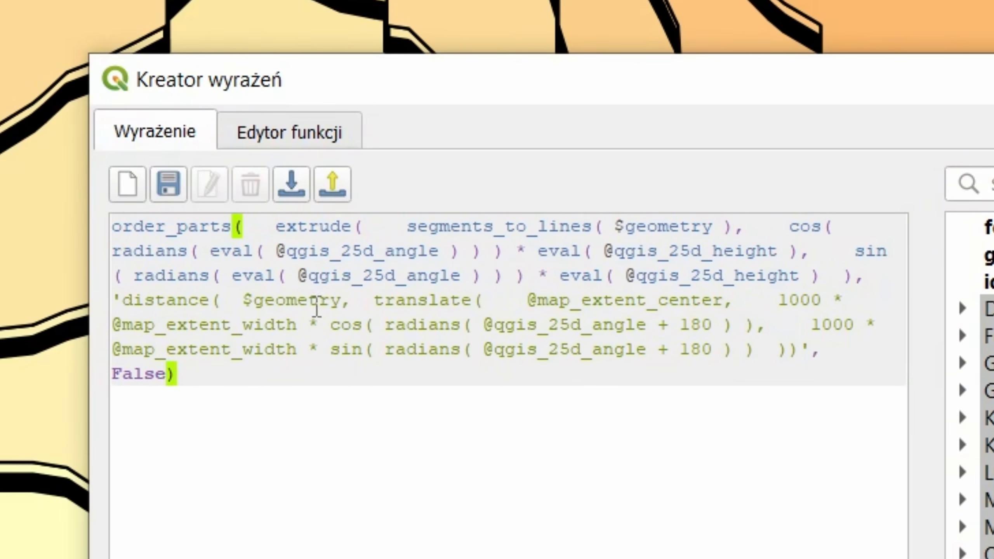
pyautogui.moveTo(778, 250); pyautogui.dragTo(748, 253)
pyautogui.click(797, 251)
pyautogui.write('*2')
pyautogui.click(853, 277)
pyautogui.write('*2')
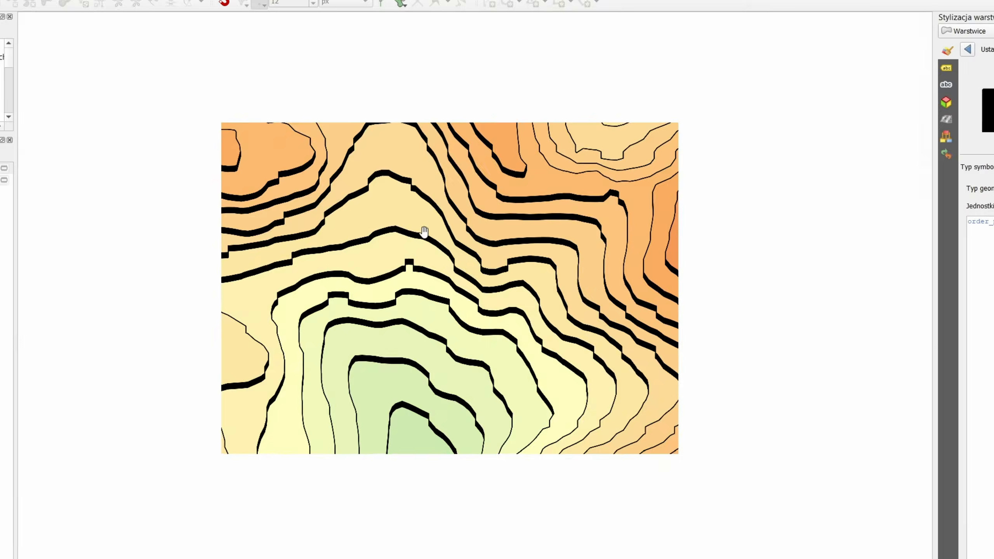
# - Examine the layer edges across the terrain map at several scales and recheck the second generator's extrude expression
pyautogui.moveTo(493, 279); pyautogui.dragTo(393, 361)
pyautogui.scroll(2, 393, 362)
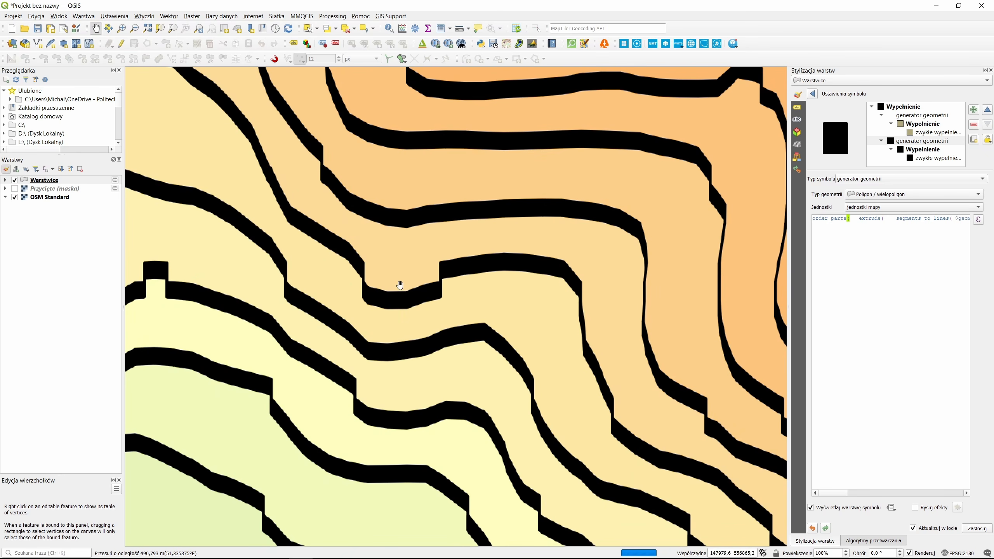
pyautogui.scroll(-3, 400, 285)
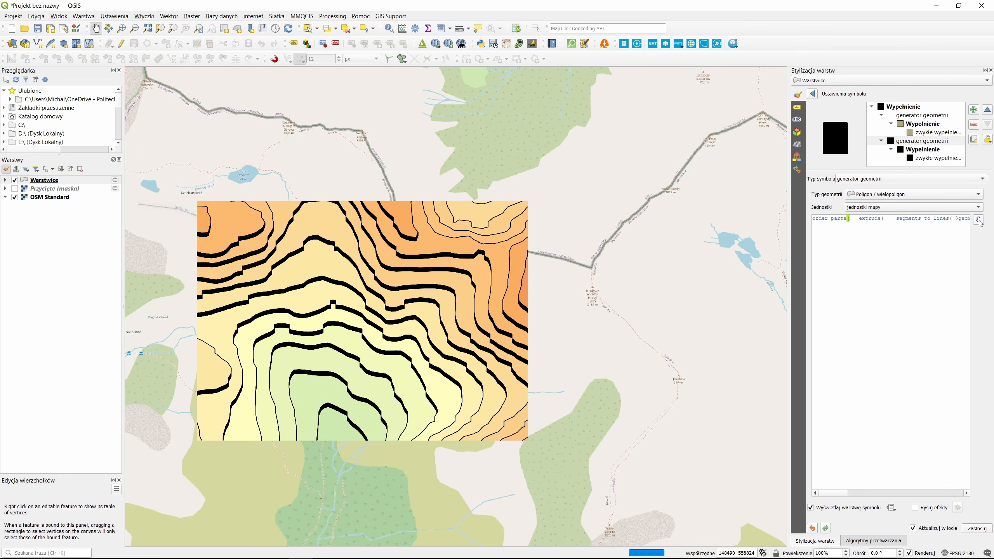
pyautogui.click(979, 220)
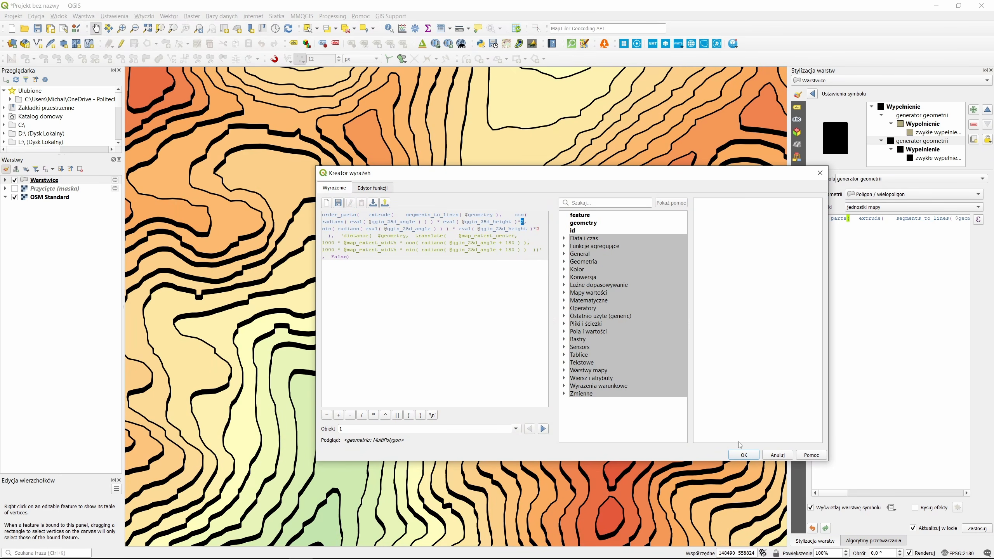
pyautogui.click(769, 456)
pyautogui.moveTo(305, 260); pyautogui.dragTo(482, 369)
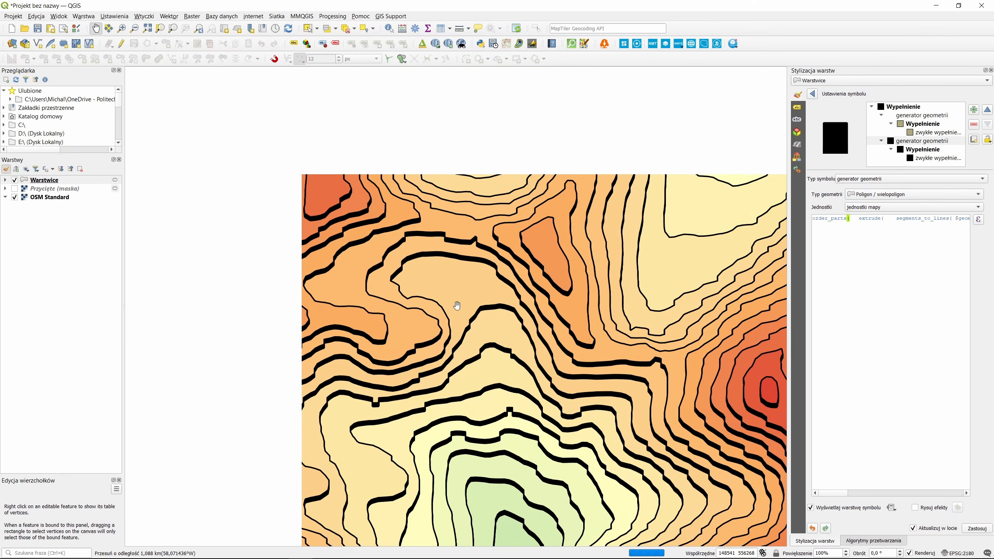
pyautogui.moveTo(640, 373); pyautogui.dragTo(406, 276)
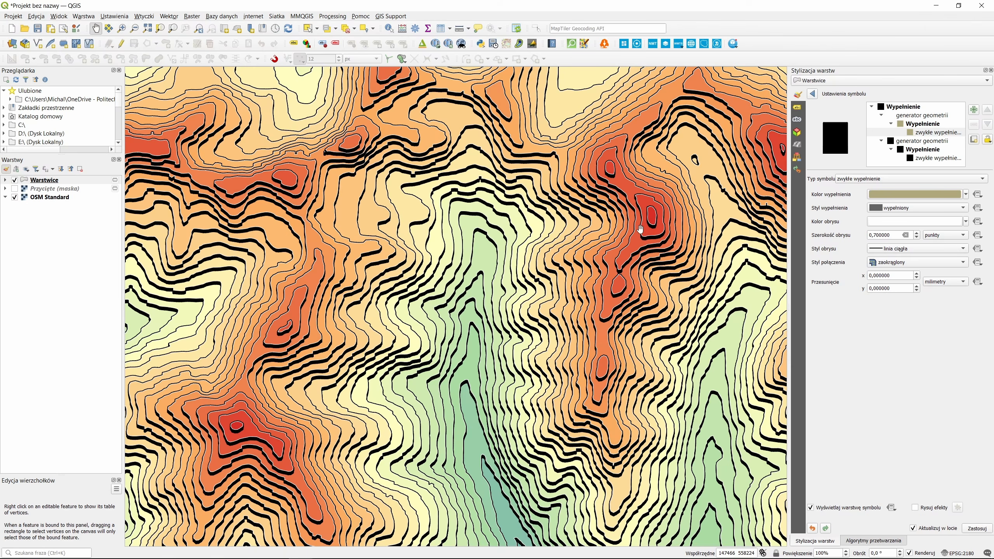
pyautogui.scroll(6, 662, 214)
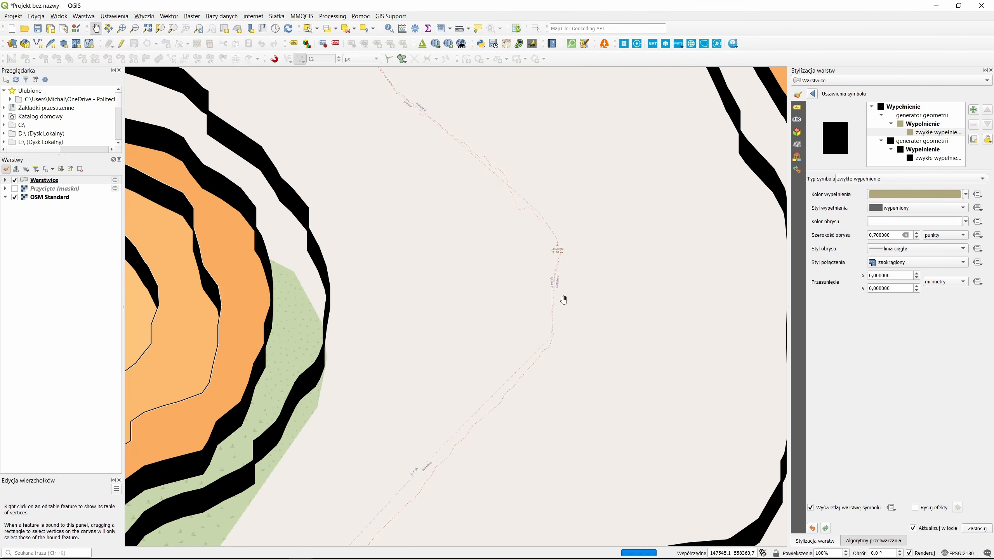
pyautogui.scroll(-3, 561, 289)
pyautogui.scroll(-5, 548, 267)
pyautogui.moveTo(547, 268); pyautogui.dragTo(700, 241)
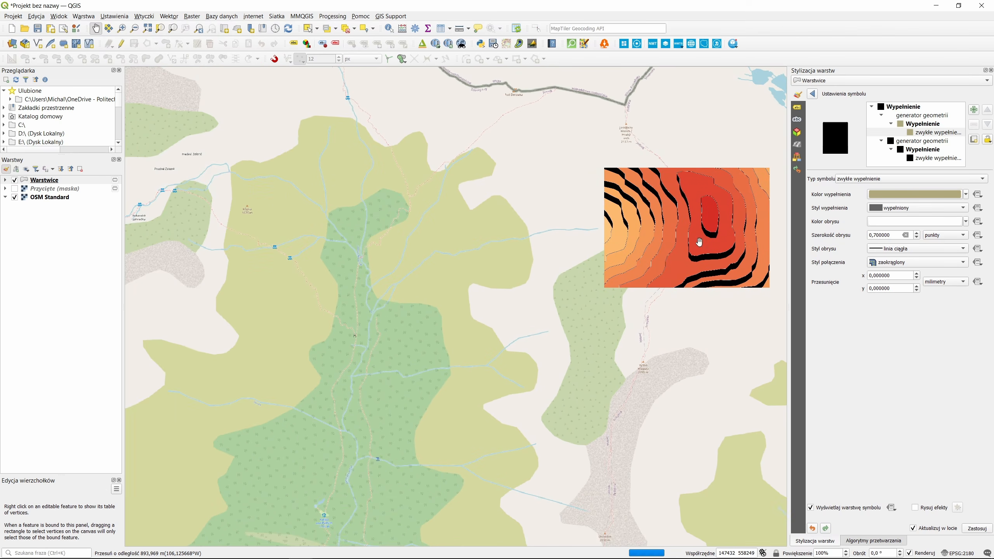
# - Review the outline width, width unit and join style options of the simple fill under the first geometry generator
pyautogui.click(936, 133)
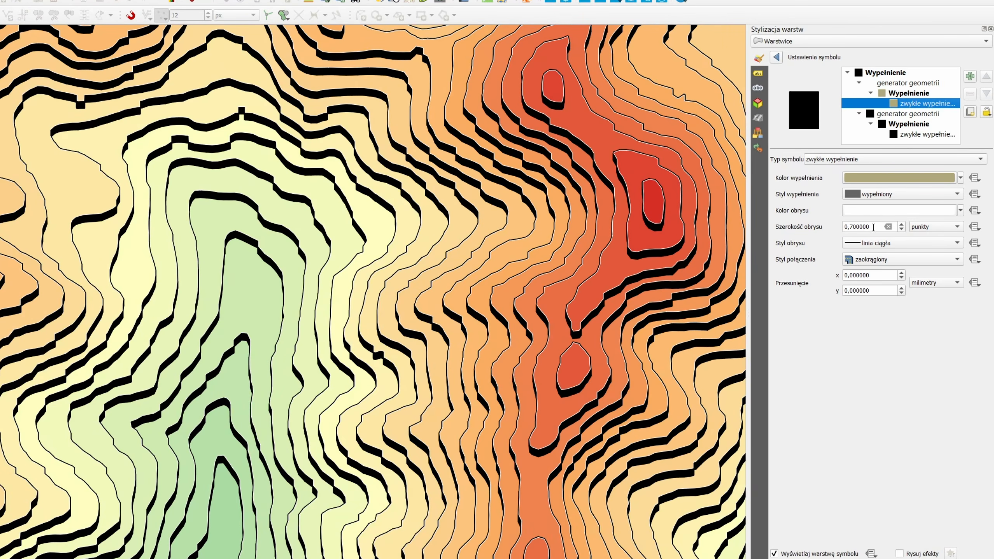
pyautogui.doubleClick(874, 228)
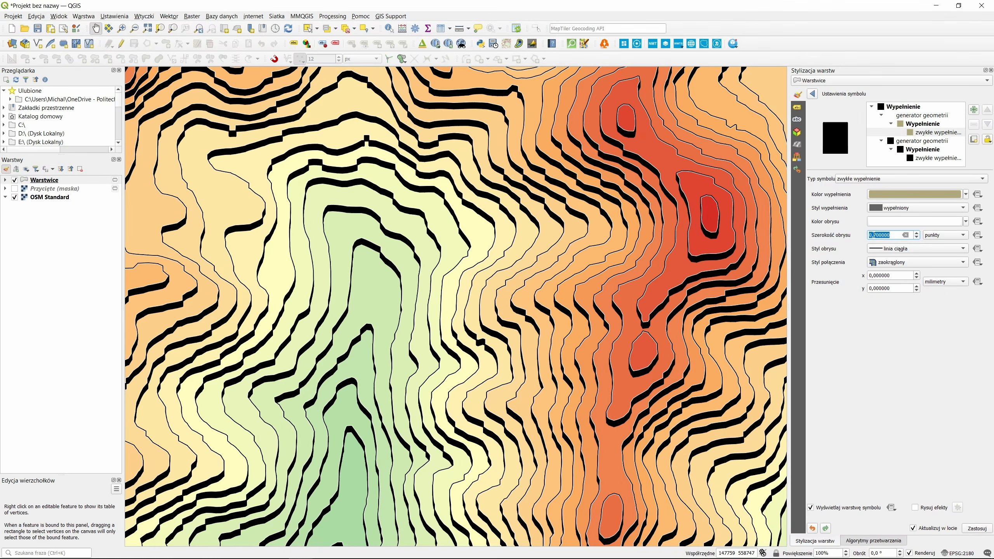
pyautogui.click(851, 226)
pyautogui.click(938, 237)
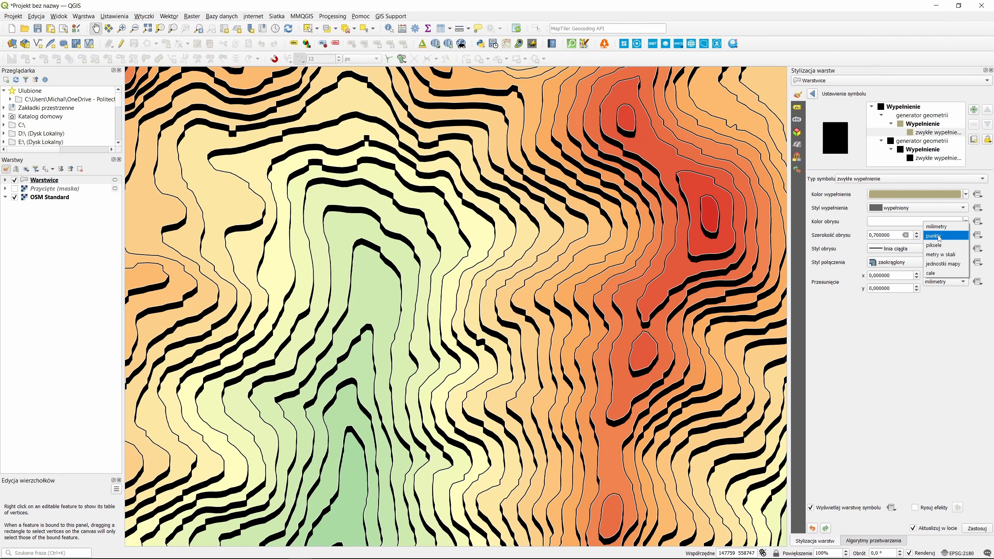
pyautogui.click(939, 237)
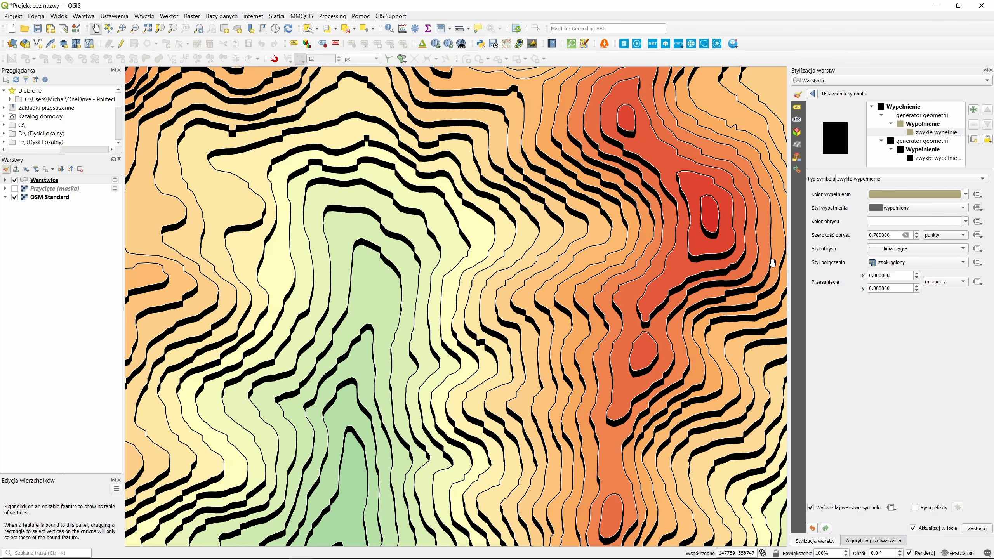
pyautogui.click(908, 266)
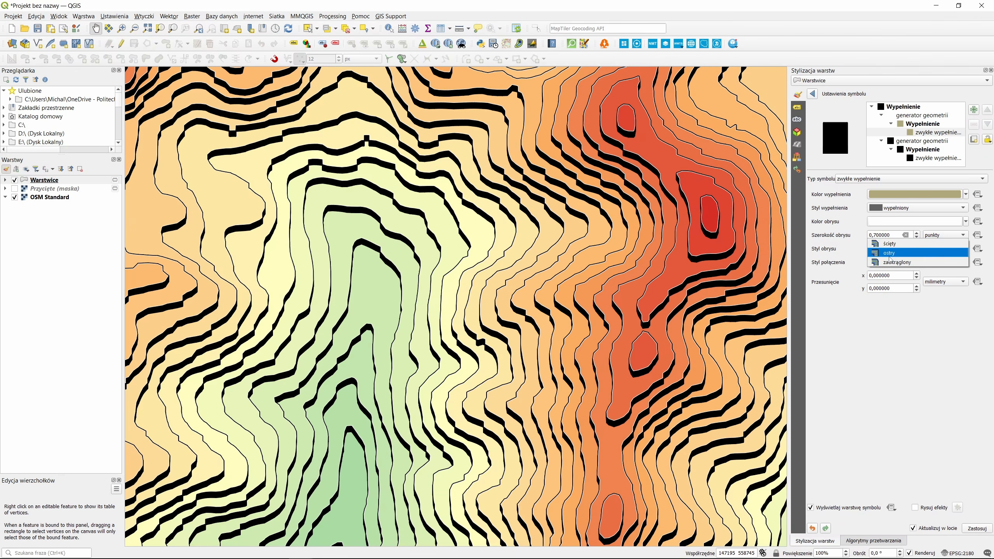
# - Check the contour layers around the valleys and open the print layout 2.5d
pyautogui.moveTo(594, 318)
pyautogui.mouseDown()
pyautogui.moveTo(543, 341)
pyautogui.moveTo(580, 325)
pyautogui.mouseUp()
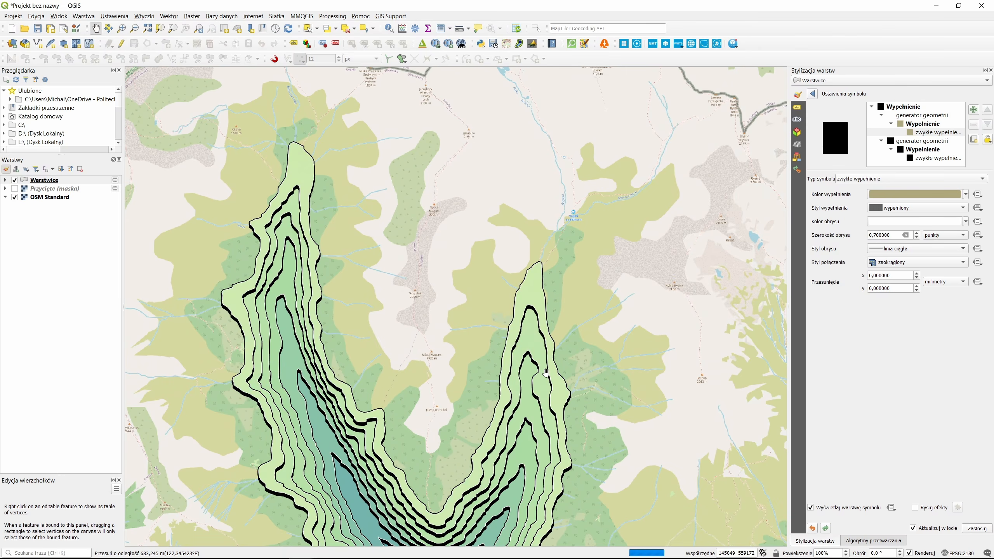
pyautogui.moveTo(363, 304); pyautogui.dragTo(452, 290)
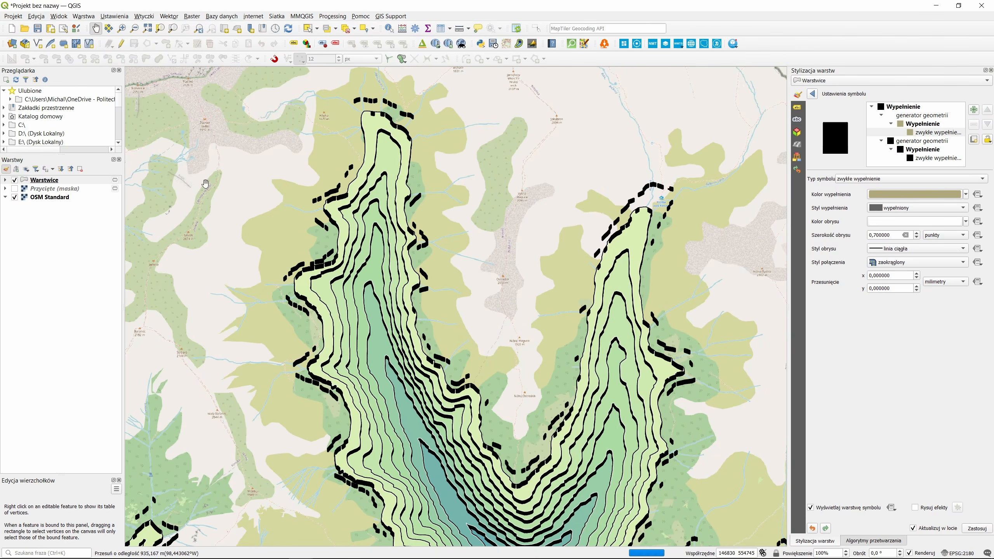
pyautogui.click(12, 16)
pyautogui.click(56, 173)
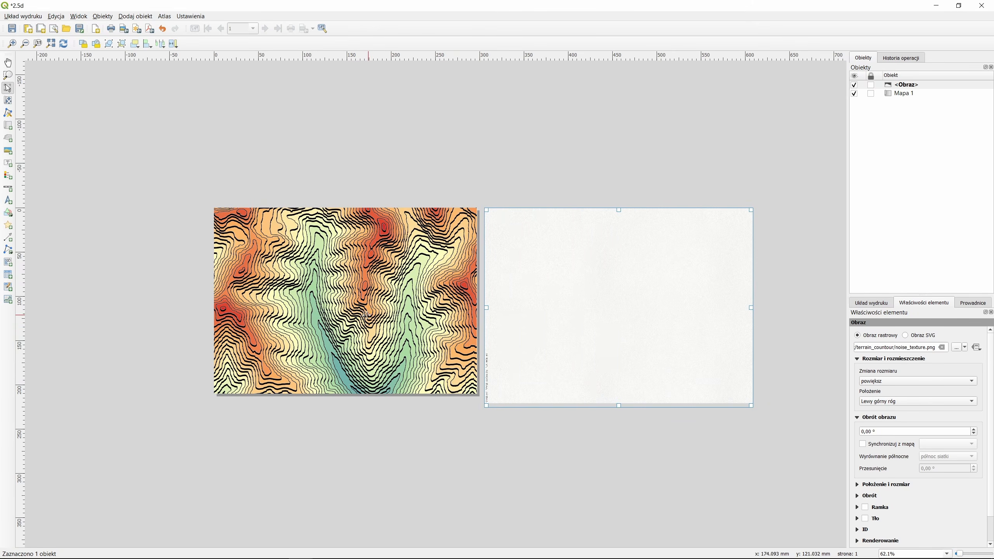
# - Inspect the noise_texture.png picture beside the page, move it over the map and deselect it
pyautogui.scroll(4, 345, 311)
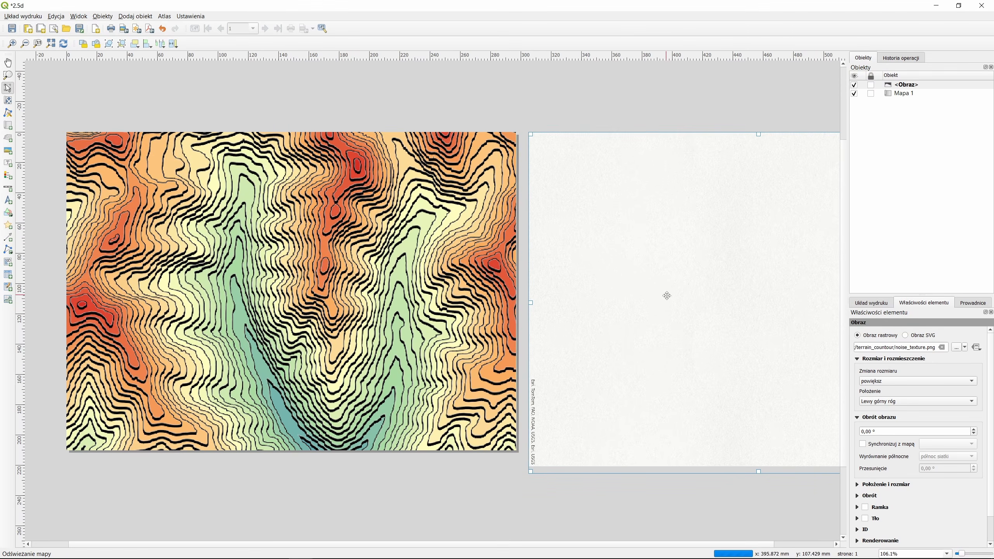
pyautogui.scroll(5, 667, 296)
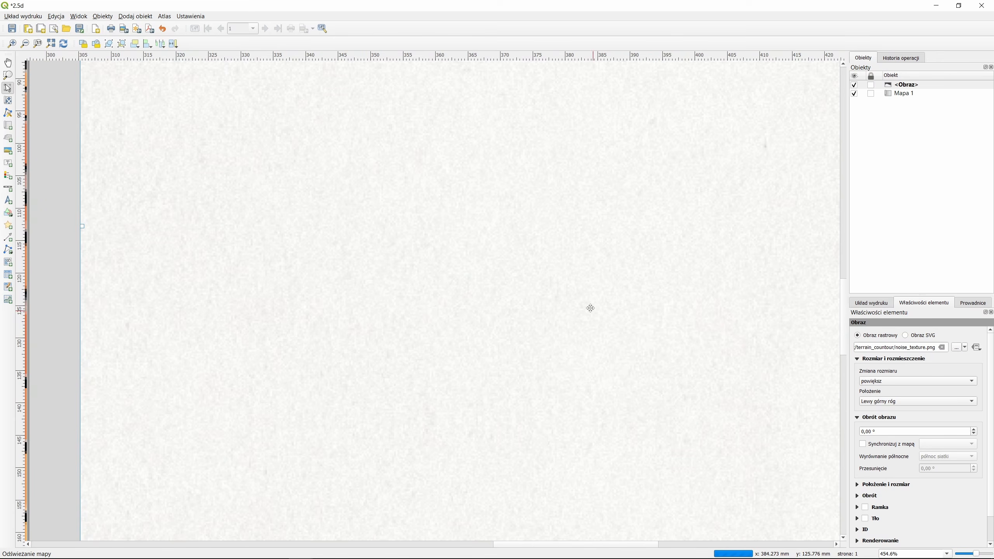
pyautogui.scroll(-6, 591, 308)
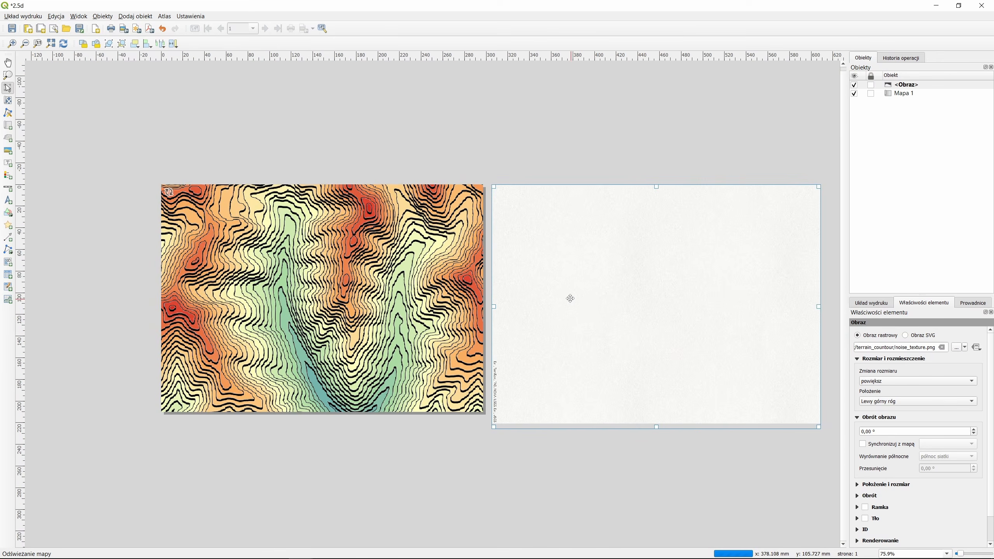
pyautogui.scroll(4, 570, 299)
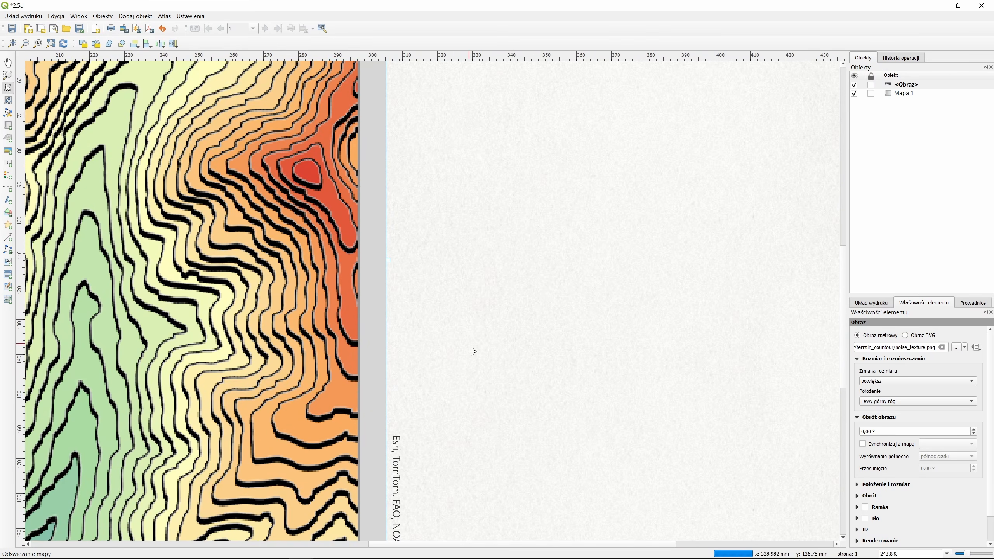
pyautogui.scroll(-4, 477, 334)
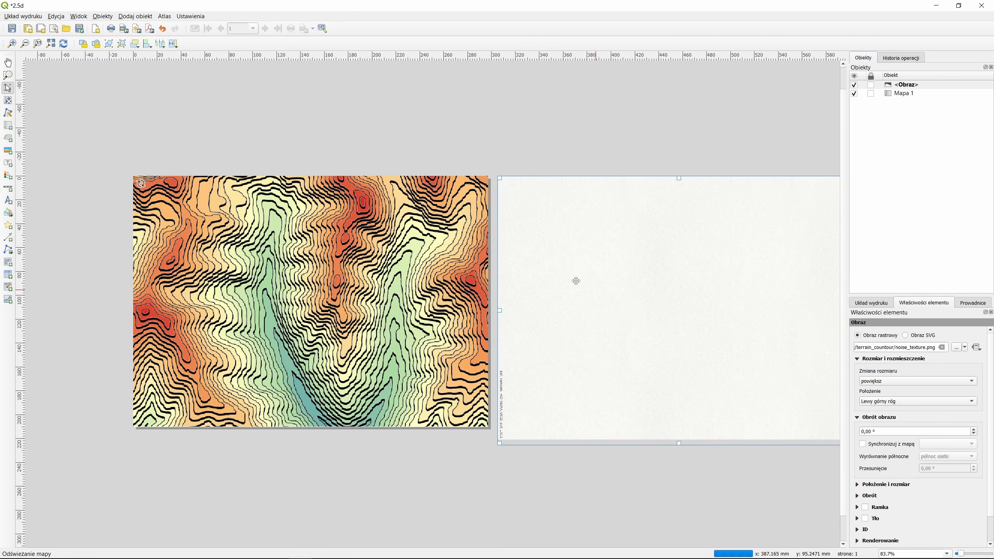
pyautogui.moveTo(709, 304); pyautogui.dragTo(337, 304)
pyautogui.click(510, 303)
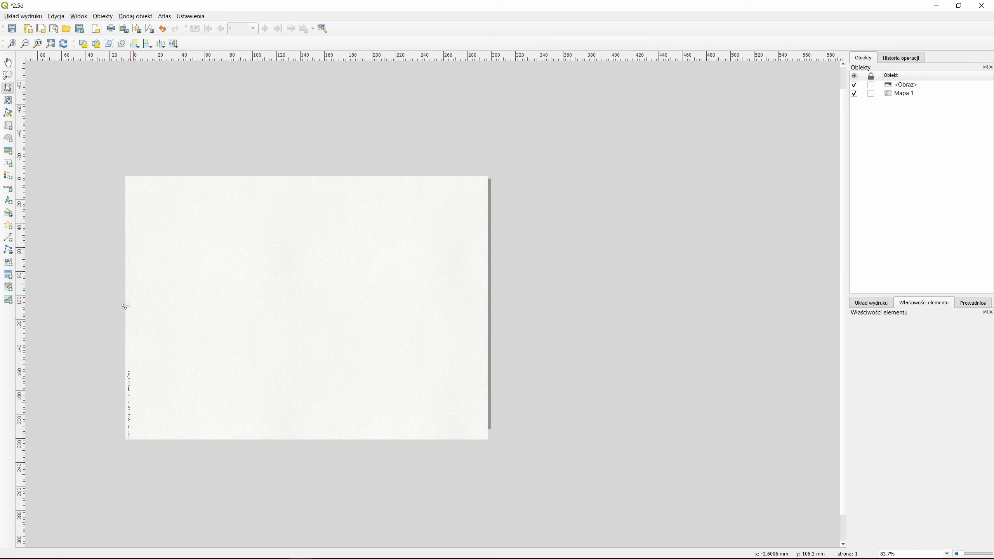
# - Set the blending mode of the noise_texture.png picture covering the map to multiply (mnożenie)
pyautogui.scroll(1, 124, 313)
pyautogui.scroll(1, 94, 419)
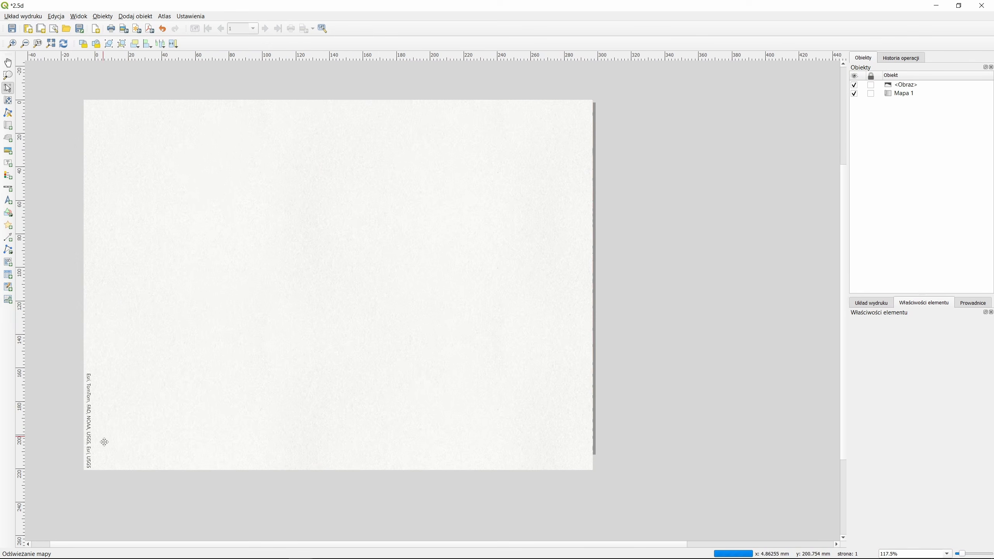
pyautogui.click(101, 285)
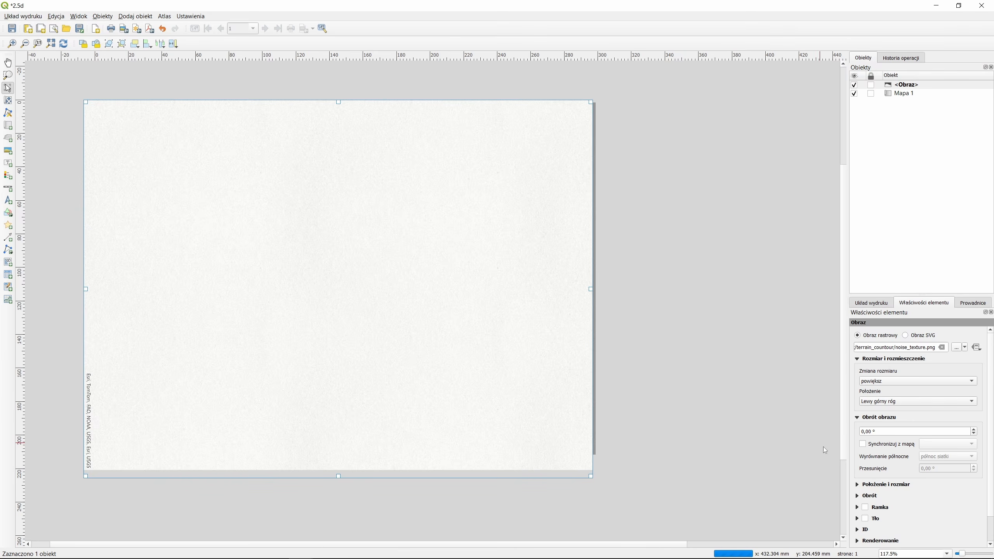
pyautogui.scroll(-1, 853, 438)
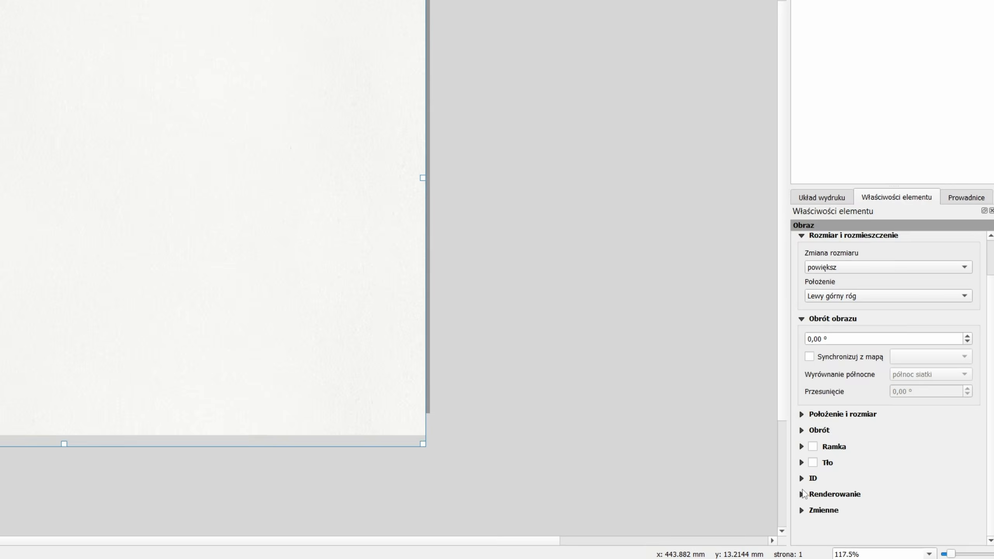
pyautogui.click(858, 511)
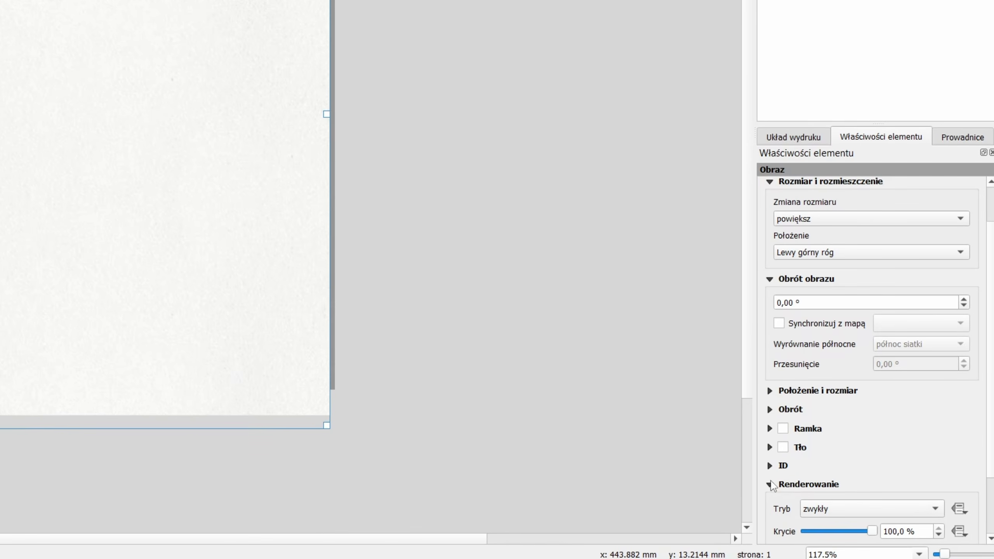
pyautogui.scroll(-3, 763, 487)
pyautogui.click(856, 430)
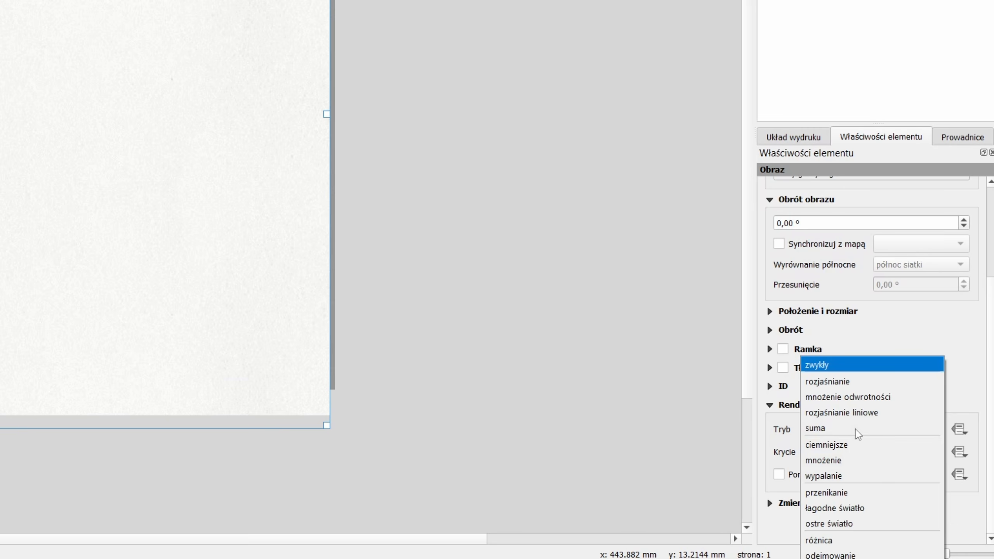
pyautogui.click(859, 461)
# - Duplicate the blended paper texture picture twice and align both copies over the map
pyautogui.scroll(7, 120, 34)
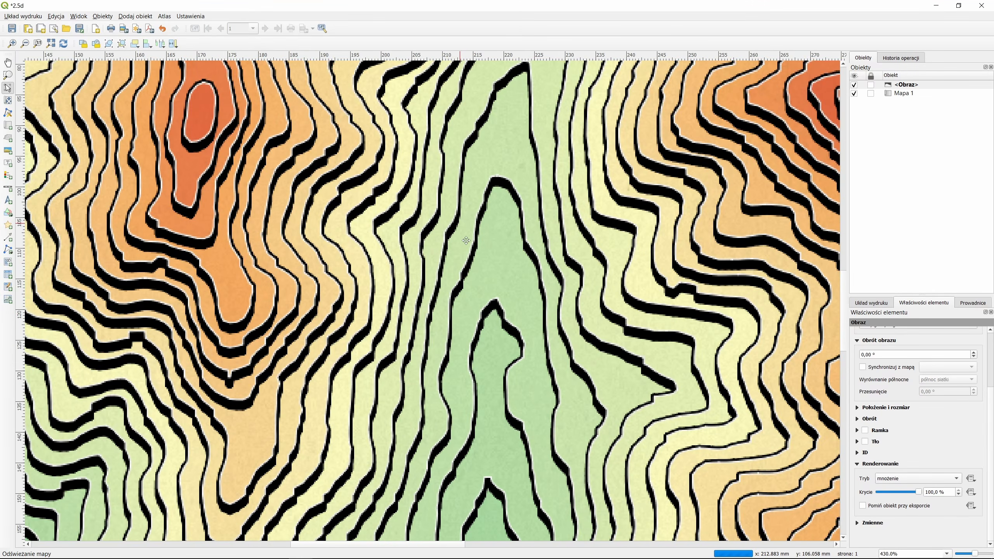
pyautogui.scroll(1, 466, 241)
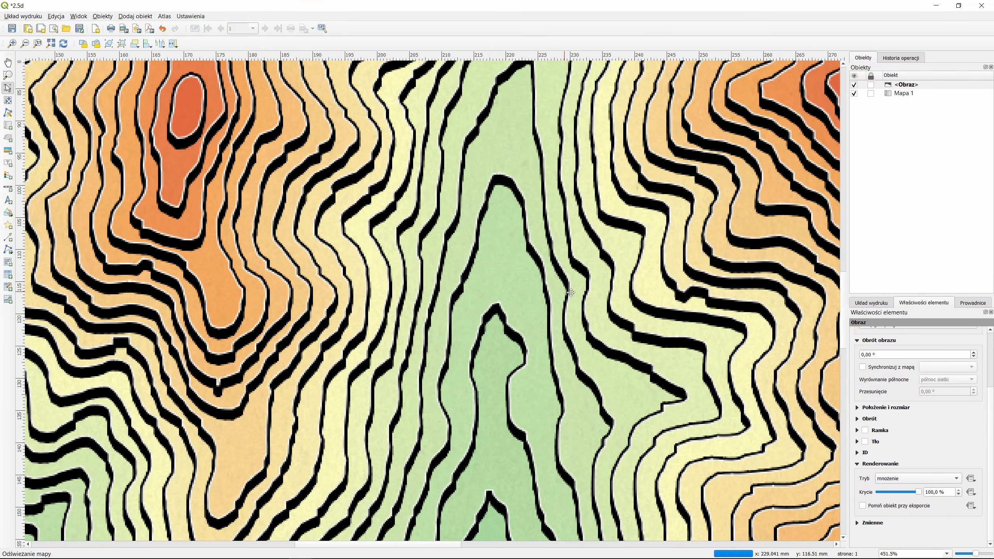
pyautogui.scroll(-7, 495, 311)
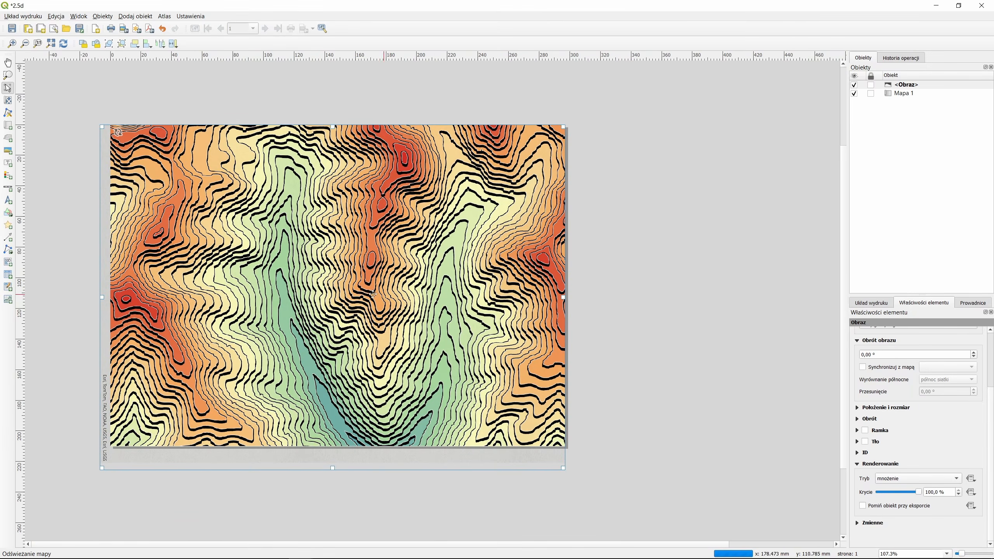
pyautogui.scroll(1, 168, 298)
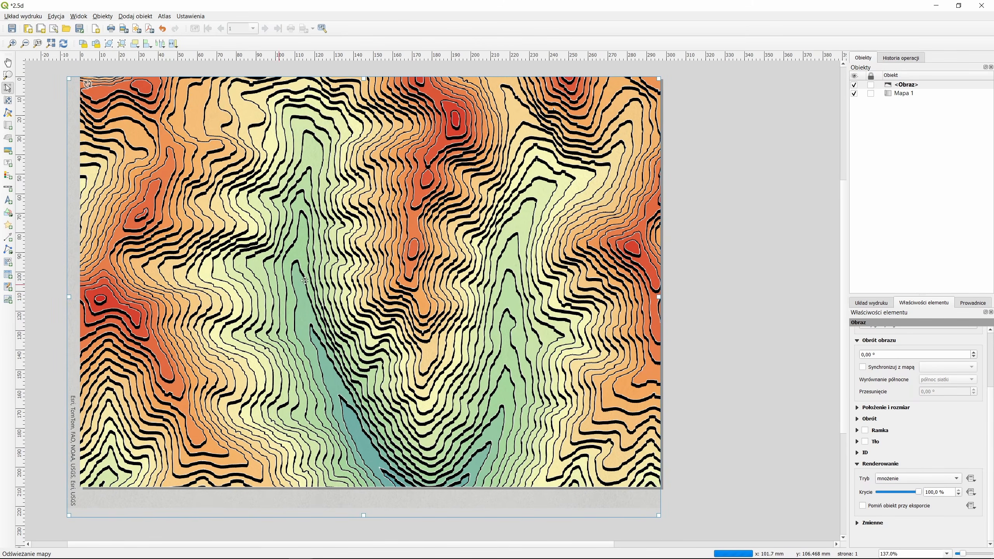
pyautogui.click(902, 87)
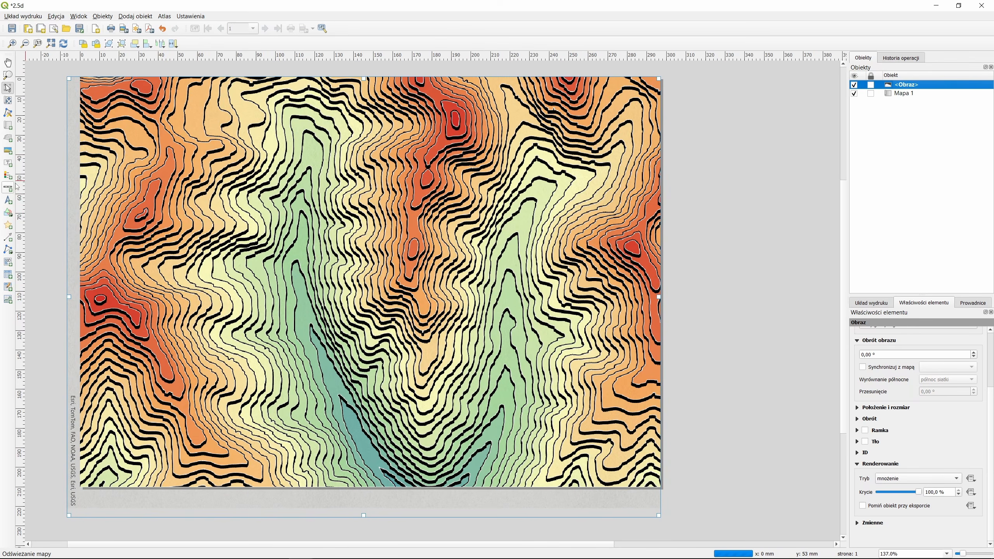
pyautogui.click(76, 190)
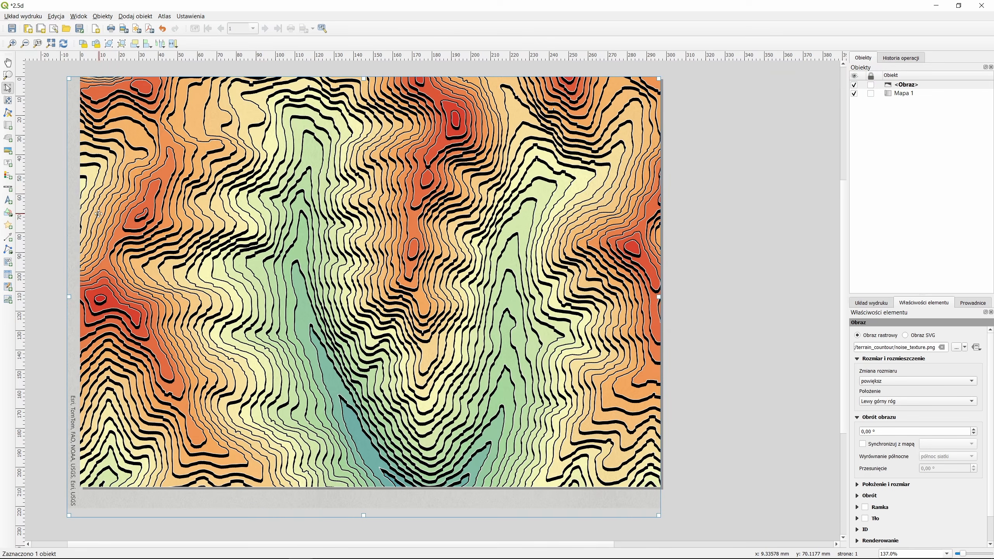
pyautogui.hotkey('ctrl', 'v')
pyautogui.moveTo(683, 377); pyautogui.dragTo(650, 240)
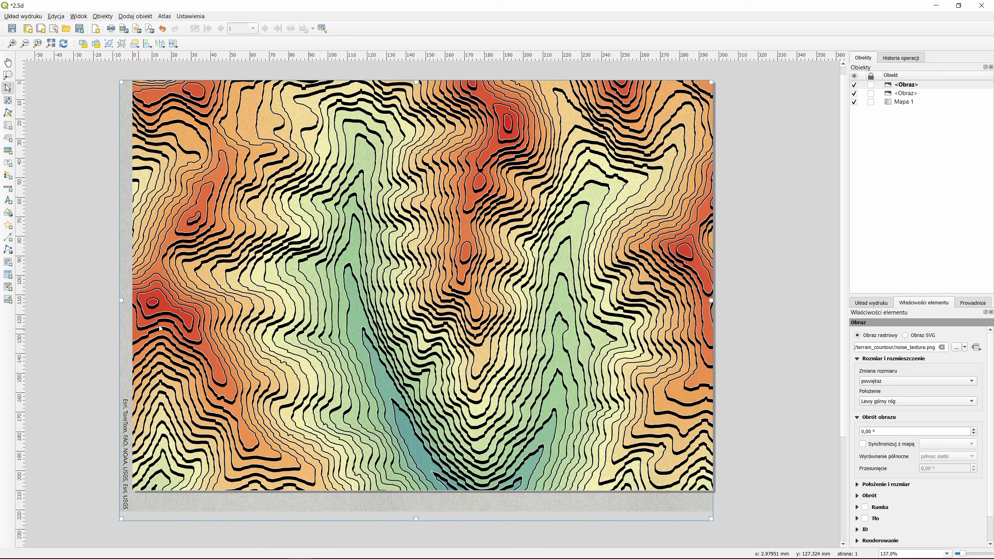
pyautogui.hotkey('ctrl', 'v')
pyautogui.moveTo(252, 370); pyautogui.dragTo(234, 120)
# - Examine the grain of the stacked textures at several scales and open the topmost picture's rendering settings
pyautogui.scroll(5, 528, 242)
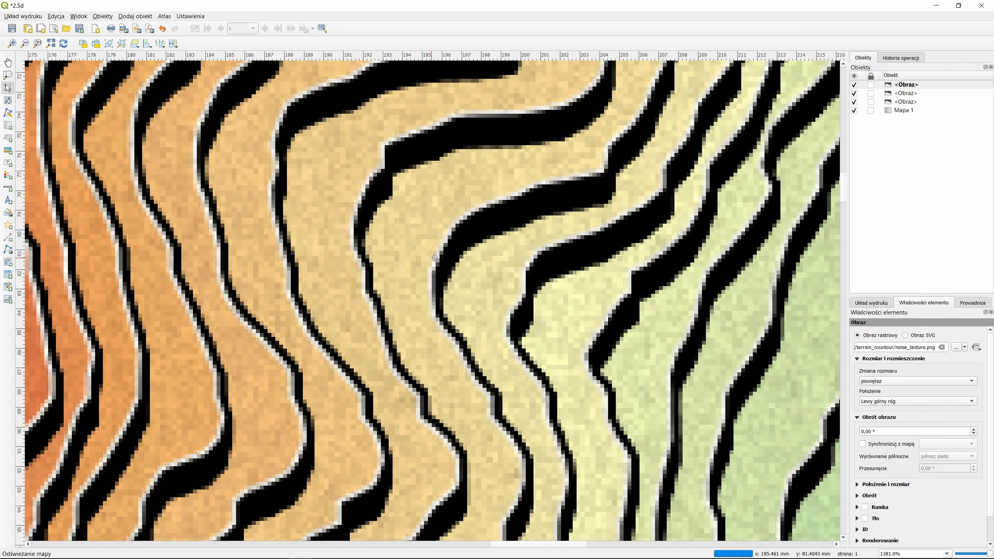
pyautogui.scroll(-3, 460, 312)
pyautogui.scroll(-4, 460, 313)
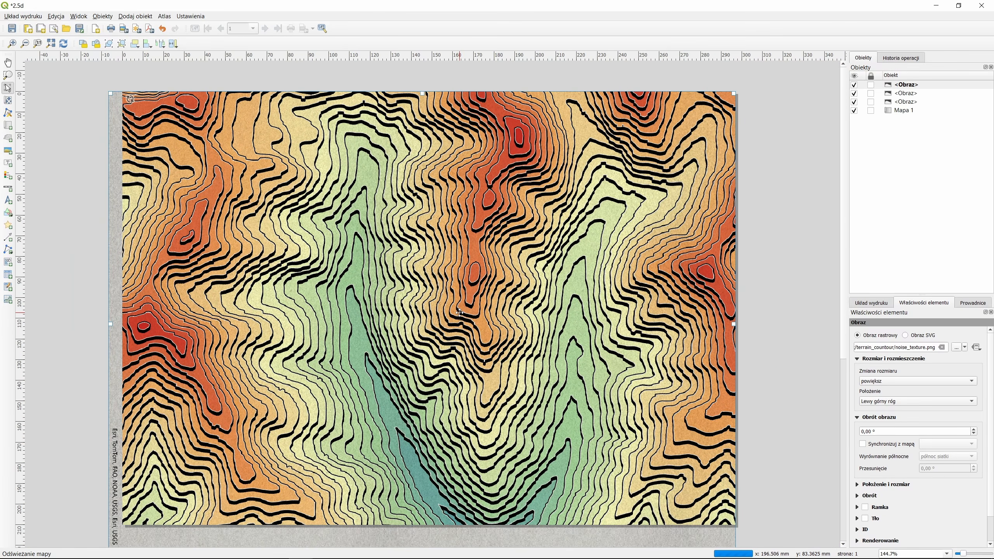
pyautogui.scroll(2, 731, 357)
pyautogui.scroll(-1, 861, 423)
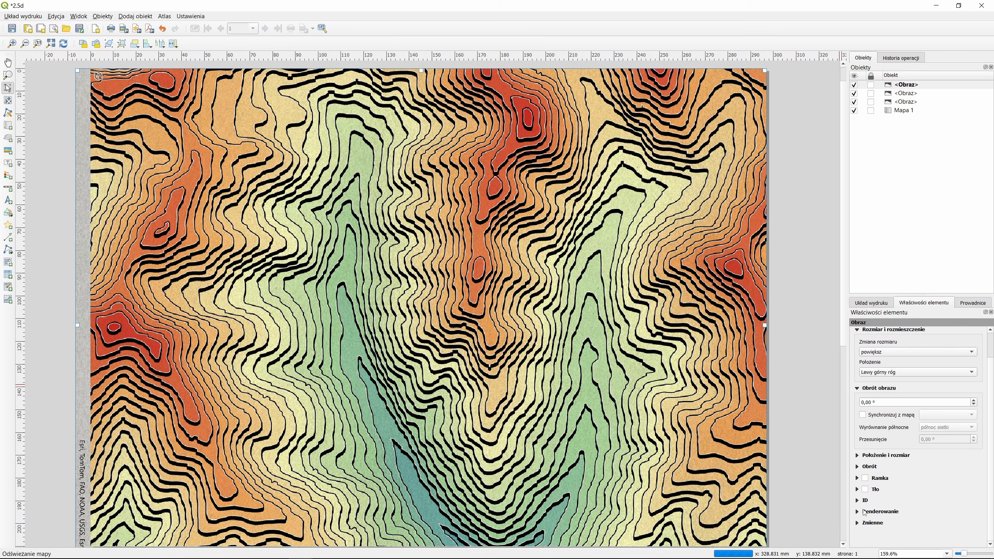
pyautogui.click(858, 512)
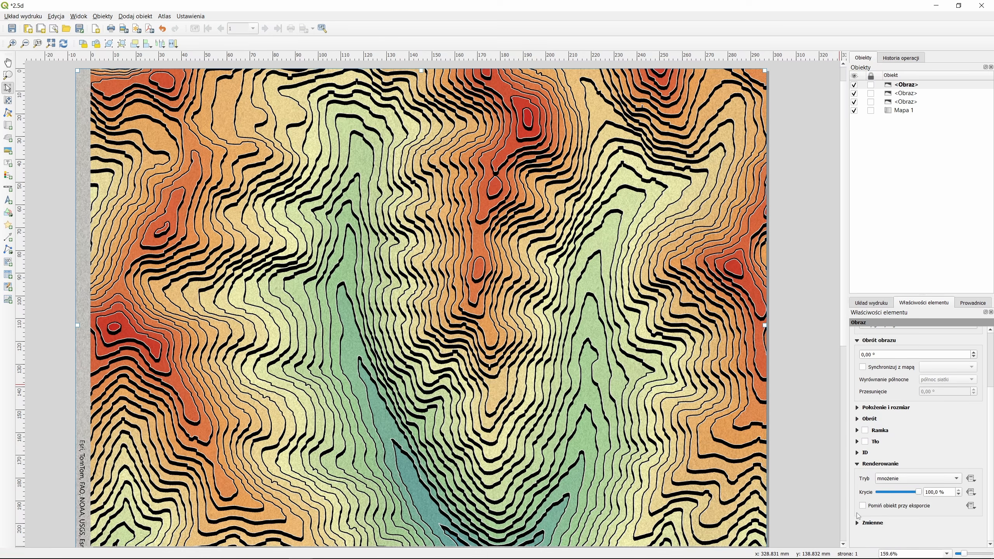